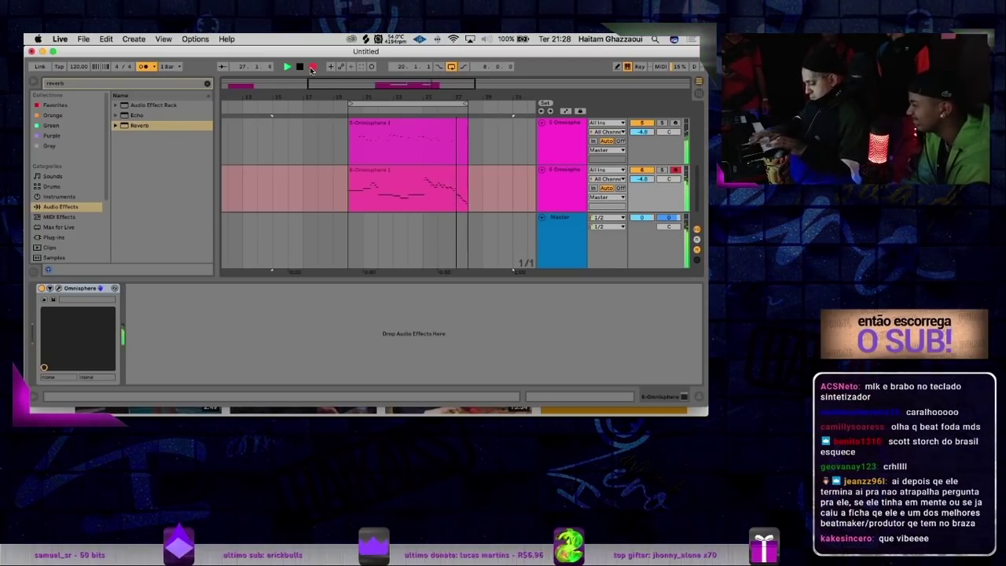
- End the recording on the sixth Omnisphere track and add a Chorus audio effect to it with Dry/Wet at 38%
{"action": "left_click", "coordinate": [311, 67]}
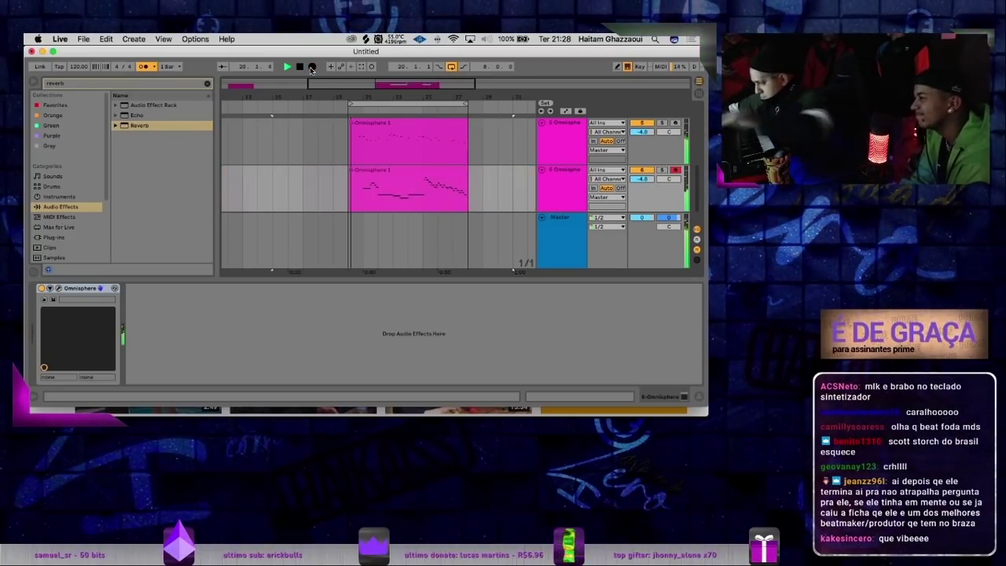
{"action": "left_click", "coordinate": [359, 180]}
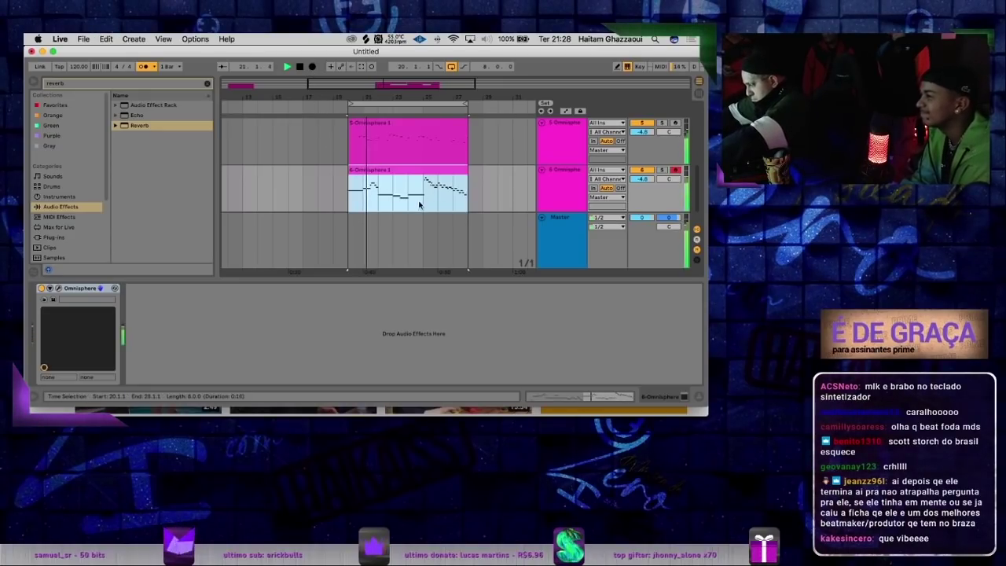
{"action": "left_click", "coordinate": [65, 83]}
{"action": "key", "text": "BackSpace"}
{"action": "key", "text": "BackSpace"}
{"action": "key", "text": "BackSpace"}
{"action": "key", "text": "BackSpace"}
{"action": "key", "text": "BackSpace"}
{"action": "key", "text": "BackSpace"}
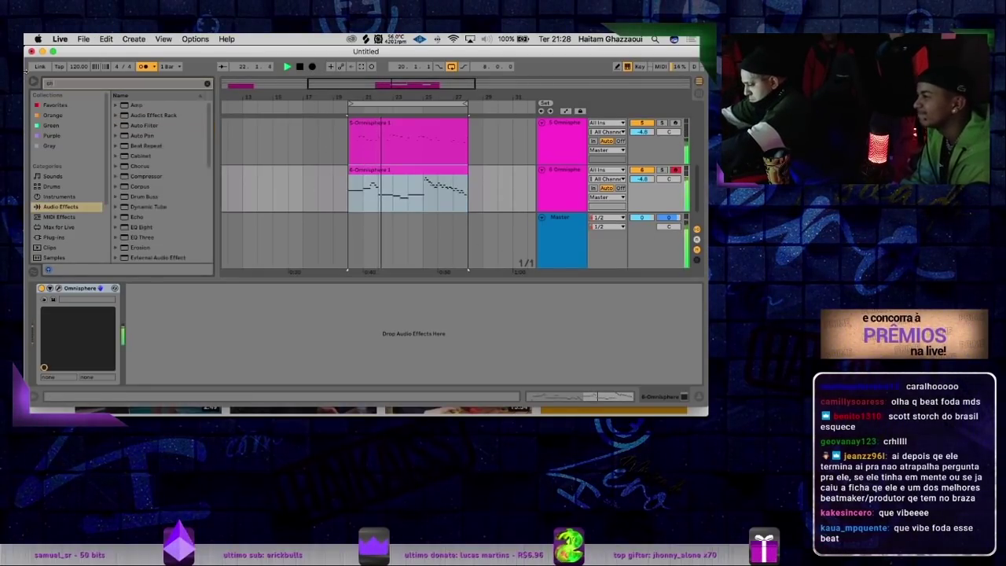
{"action": "type", "text": "chorus"}
{"action": "left_click_drag", "start_coordinate": [138, 116], "coordinate": [541, 198]}
{"action": "left_click_drag", "start_coordinate": [271, 368], "coordinate": [272, 377]}
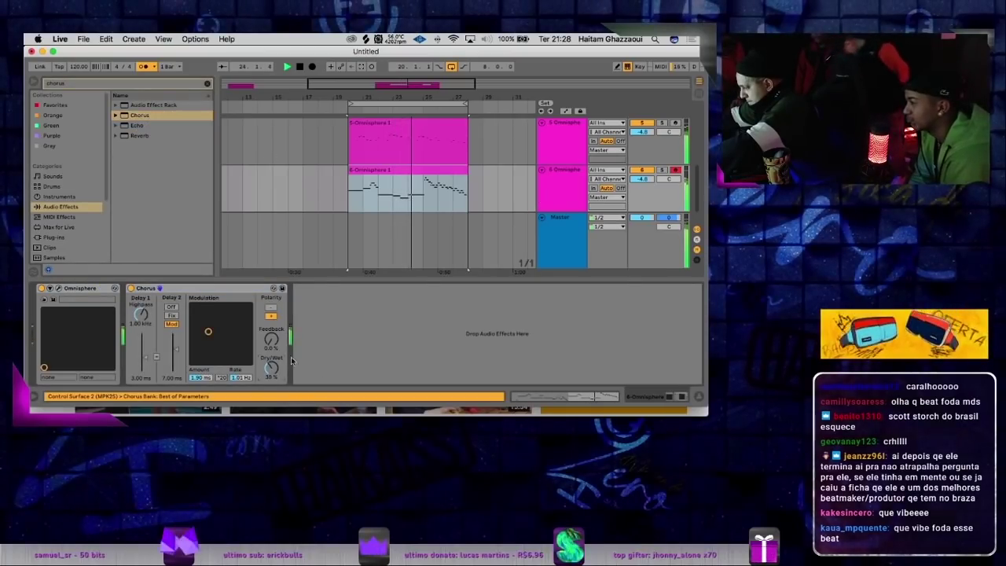
- Duplicate the sixth Omnisphere track as an empty track armed for recording
{"action": "left_click", "coordinate": [445, 279]}
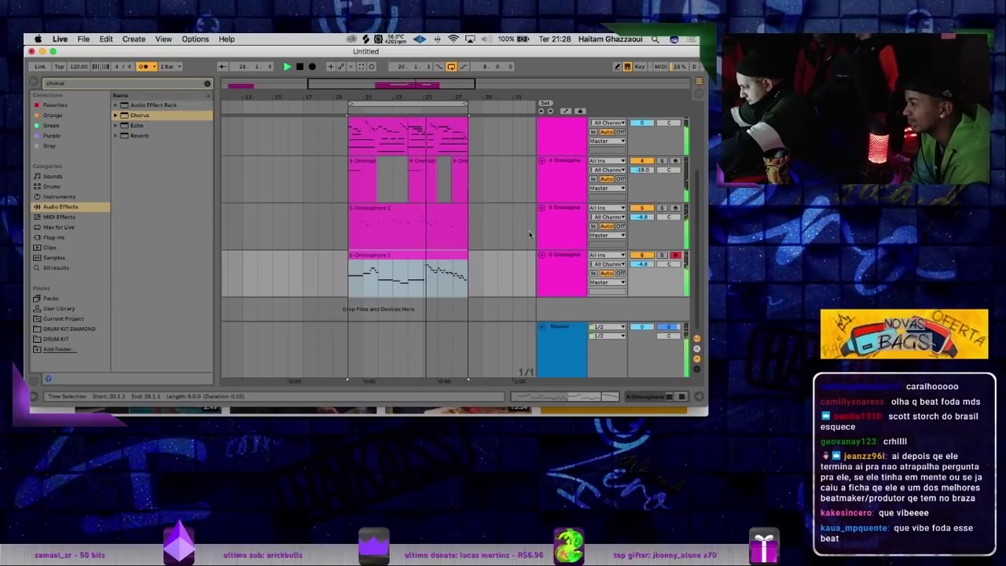
{"action": "left_click", "coordinate": [548, 276]}
{"action": "key", "text": "super+d"}
{"action": "left_click_drag", "start_coordinate": [498, 285], "coordinate": [324, 284]}
{"action": "key", "text": "Delete"}
{"action": "left_click", "coordinate": [676, 279]}
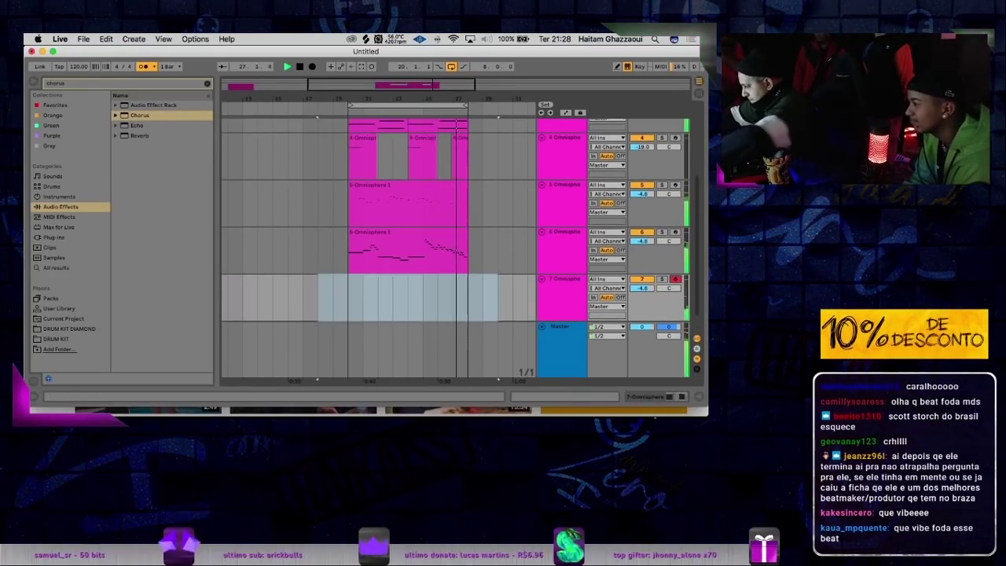
- Remove the Chorus from the duplicated track and open its Omnisphere instrument
{"action": "left_click", "coordinate": [645, 397]}
{"action": "left_click", "coordinate": [144, 294]}
{"action": "key", "text": "Delete"}
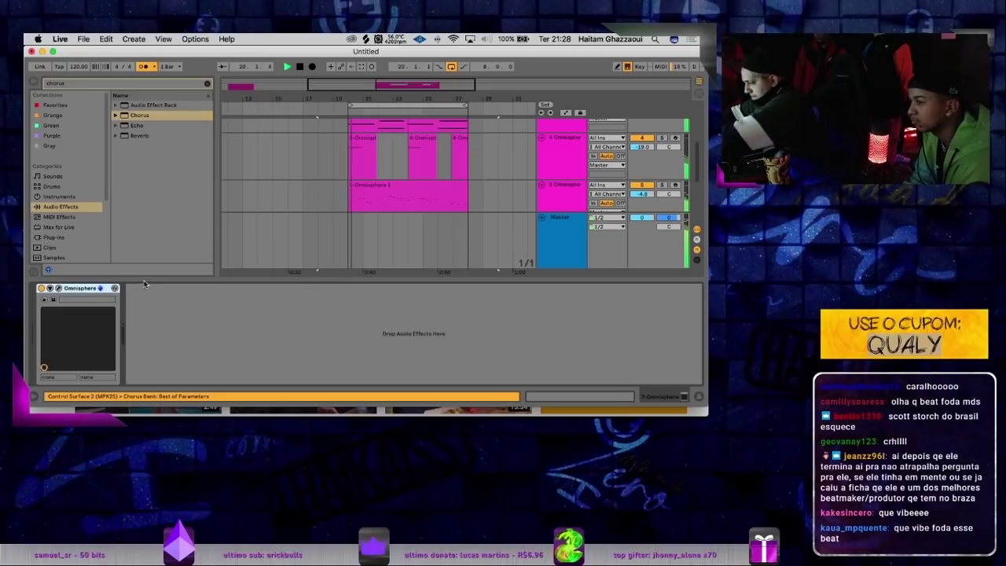
{"action": "left_click", "coordinate": [57, 289]}
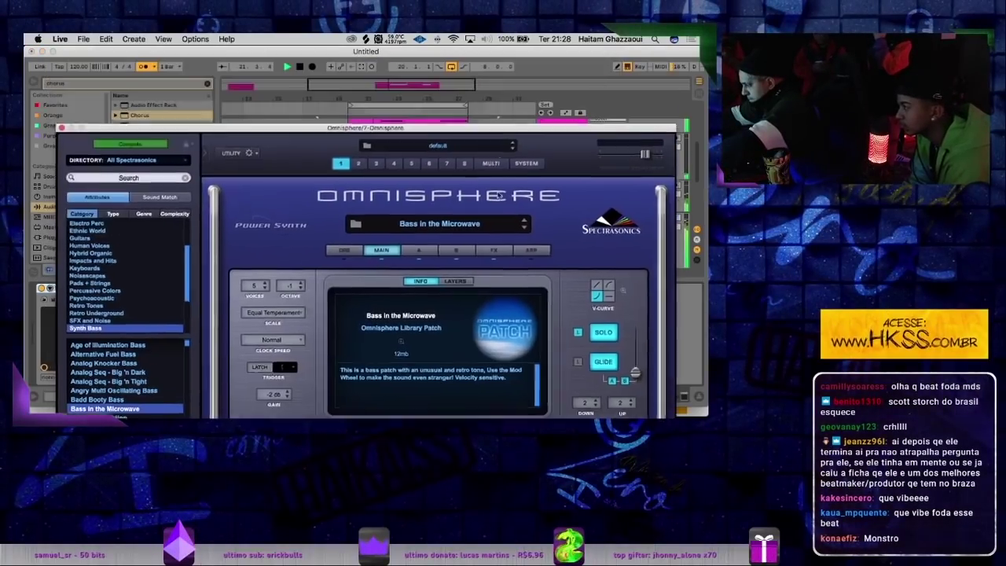
{"action": "left_click_drag", "start_coordinate": [498, 127], "coordinate": [497, 307]}
- Open the MIDI clips on the fifth and sixth Omnisphere tracks to examine their notes
{"action": "double_click", "coordinate": [436, 184]}
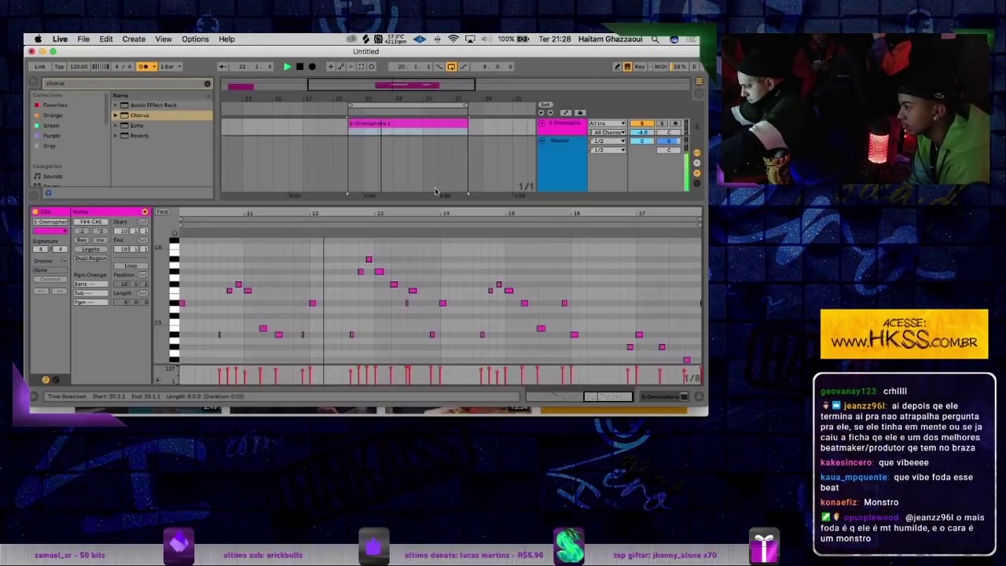
{"action": "key", "text": "super+alt+l"}
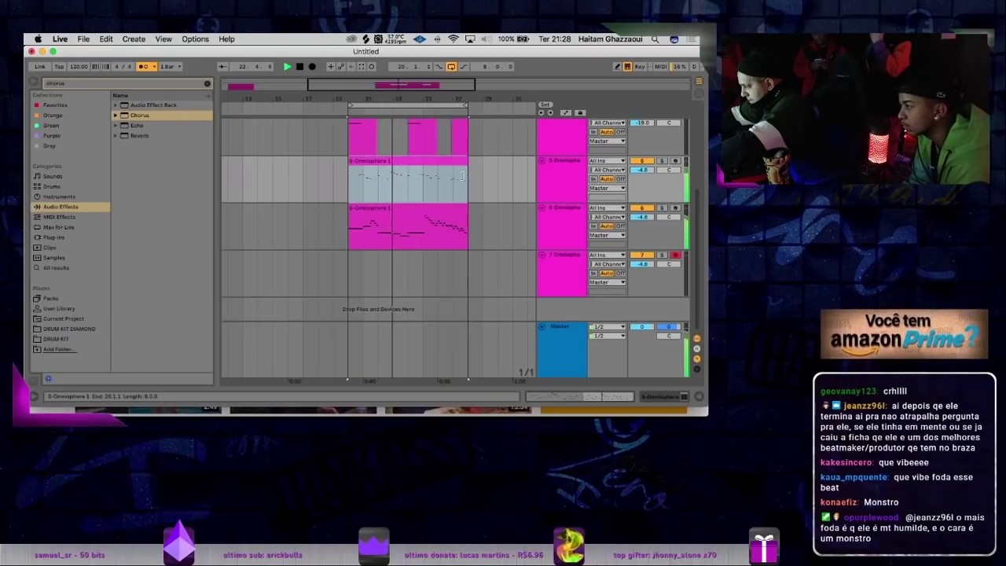
{"action": "double_click", "coordinate": [384, 226]}
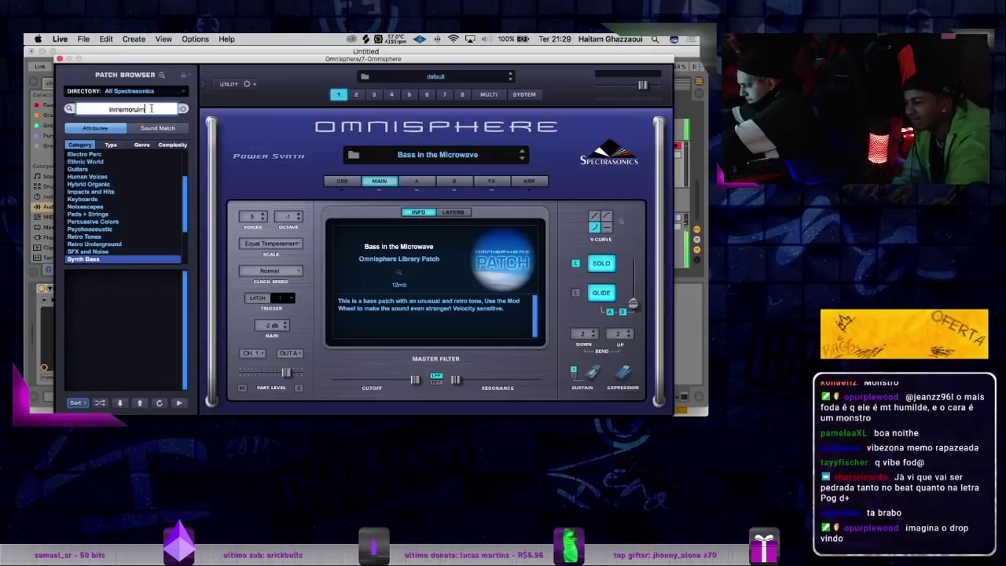
- Correct the search text in Omnisphere's patch browser and search for "in memorium"
{"action": "key", "text": "BackSpace"}
{"action": "key", "text": "BackSpace"}
{"action": "key", "text": "BackSpace"}
{"action": "key", "text": "BackSpace"}
{"action": "key", "text": "BackSpace"}
{"action": "key", "text": "BackSpace"}
{"action": "key", "text": "BackSpace"}
{"action": "key", "text": "BackSpace"}
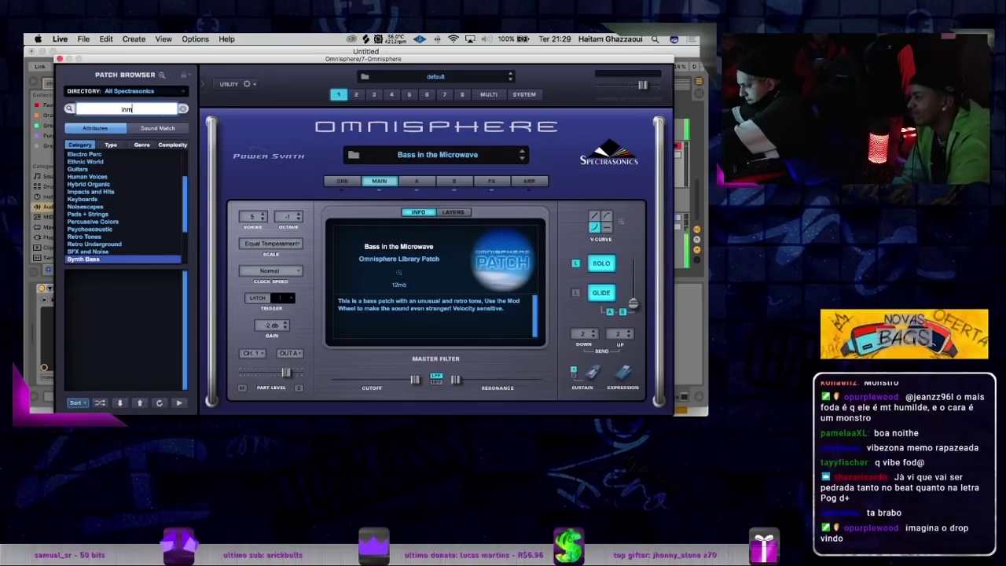
{"action": "key", "text": "Return"}
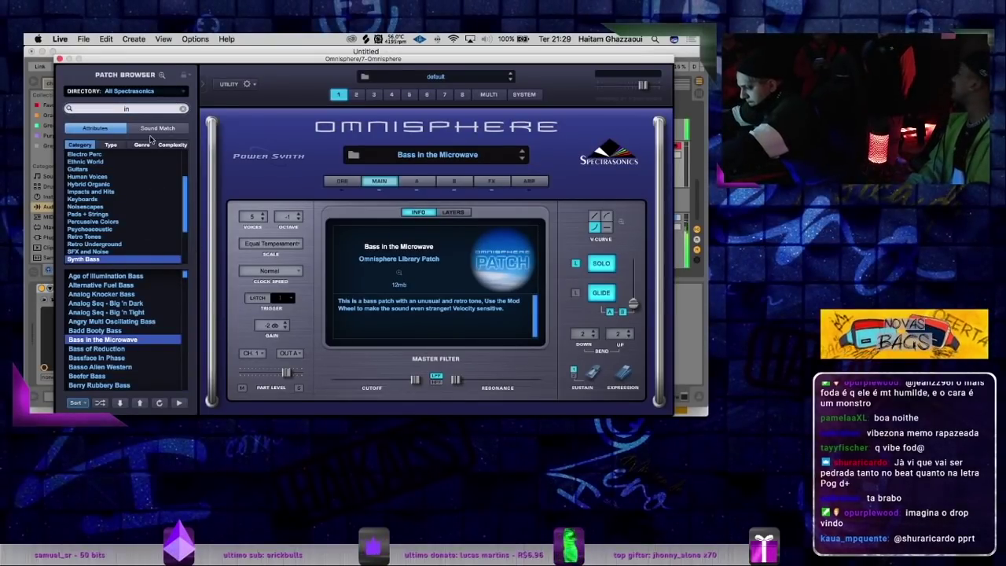
{"action": "left_click", "coordinate": [152, 110]}
{"action": "type", "text": "memorium"}
{"action": "key", "text": "Return"}
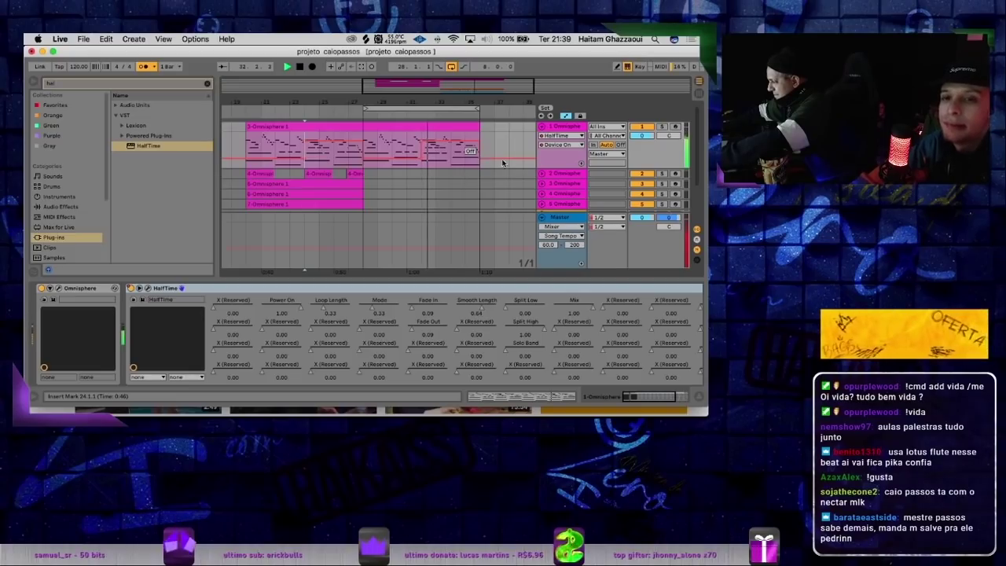
- Fold the first track and duplicate the fifth Omnisphere track as an empty, record-armed track
{"action": "left_click", "coordinate": [542, 126]}
{"action": "left_click", "coordinate": [564, 166]}
{"action": "key", "text": "super+d"}
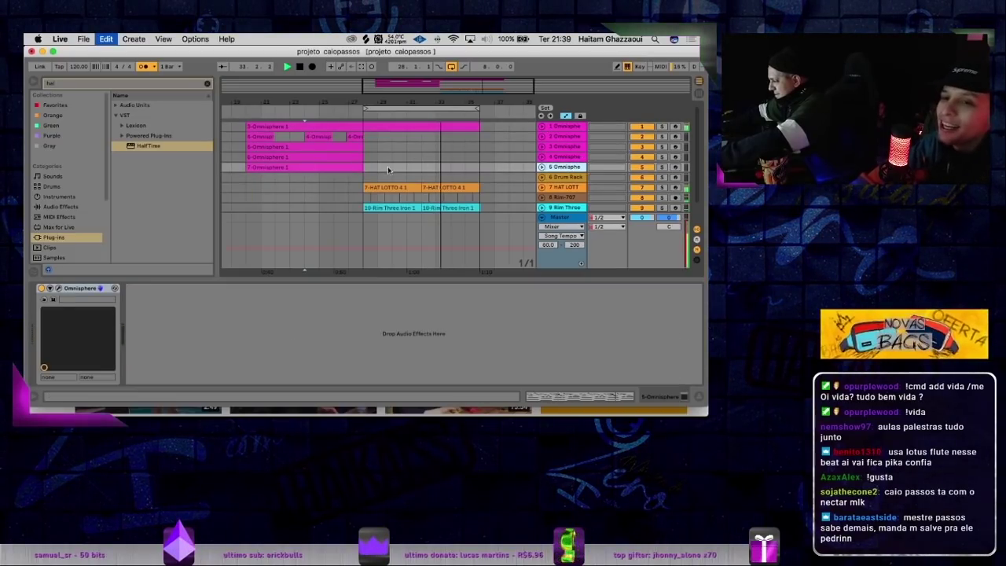
{"action": "left_click_drag", "start_coordinate": [379, 180], "coordinate": [251, 180]}
{"action": "key", "text": "Delete"}
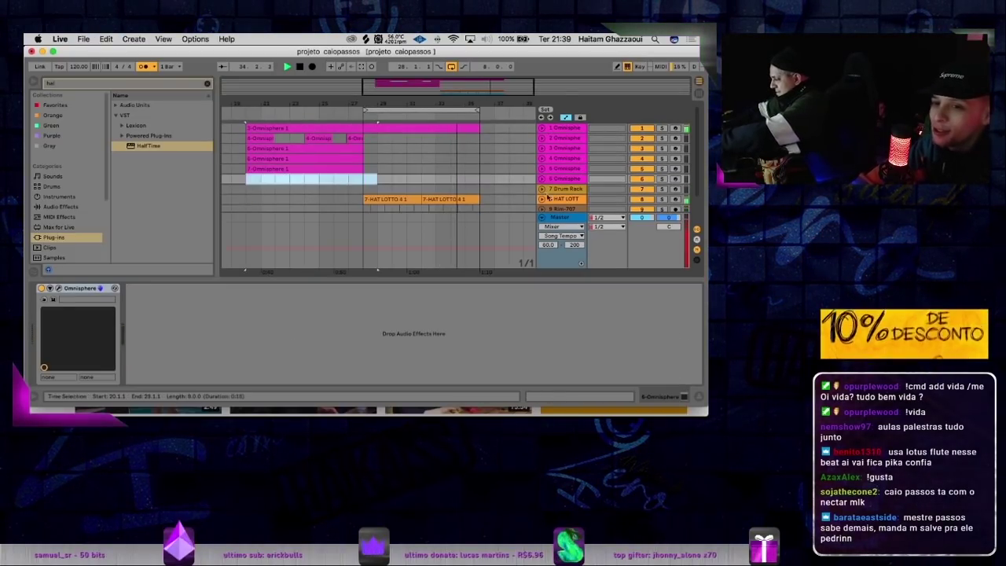
{"action": "left_click", "coordinate": [676, 179]}
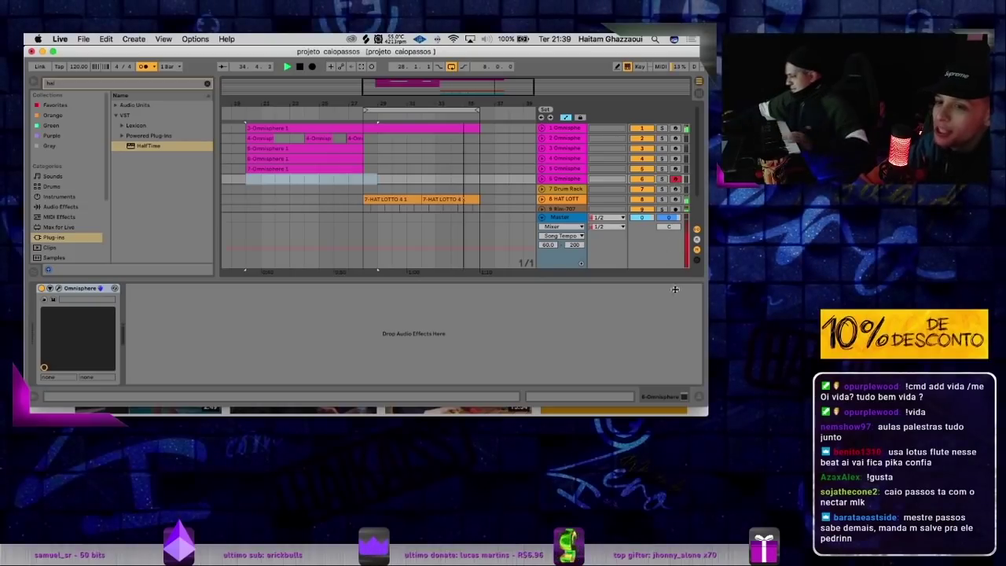
- Search the new track's Omnisphere patches for "lotus" and load the Lotus Flute patch
{"action": "left_click", "coordinate": [60, 289]}
{"action": "left_click", "coordinate": [162, 112]}
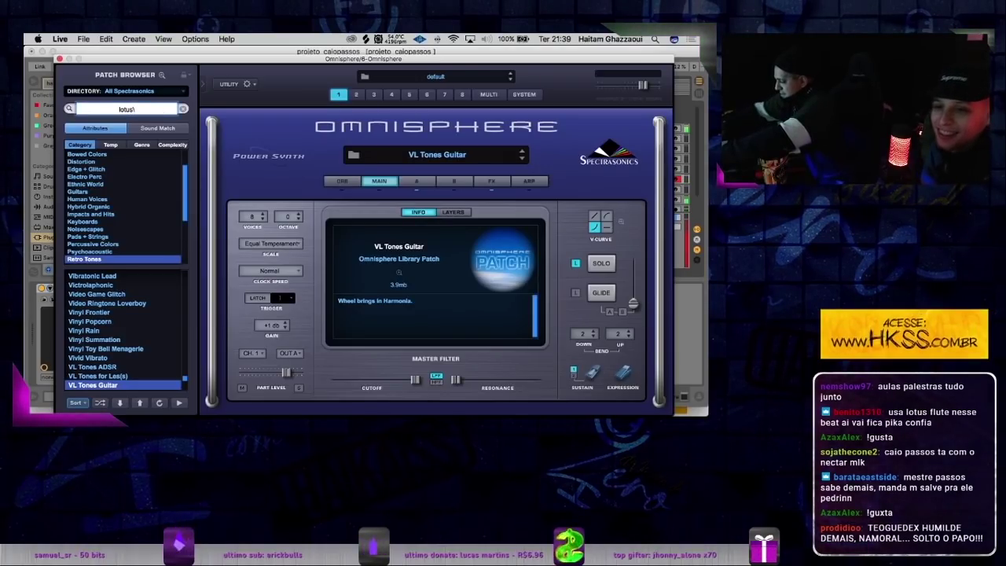
{"action": "type", "text": "lotus"}
{"action": "key", "text": "Return"}
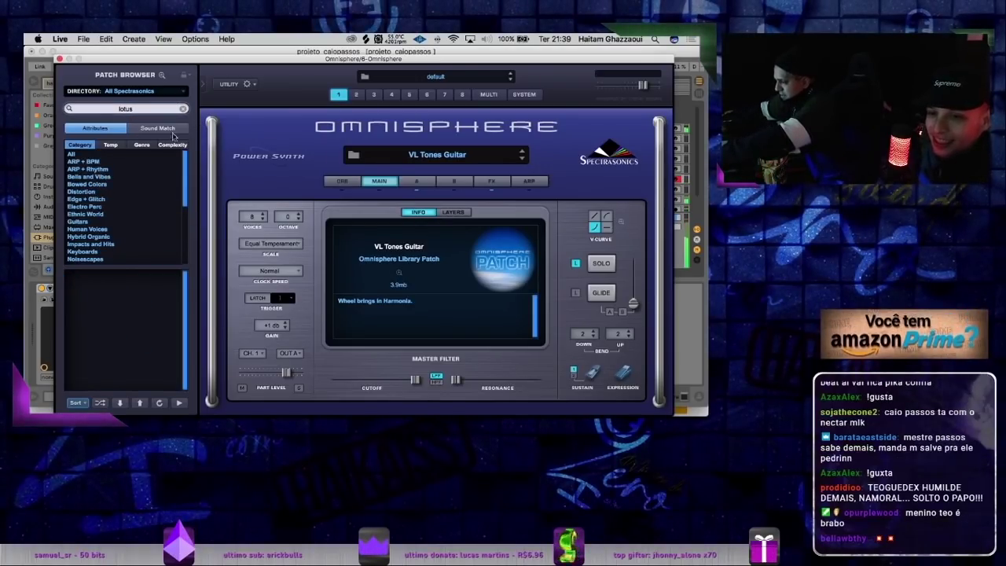
{"action": "left_click", "coordinate": [83, 275]}
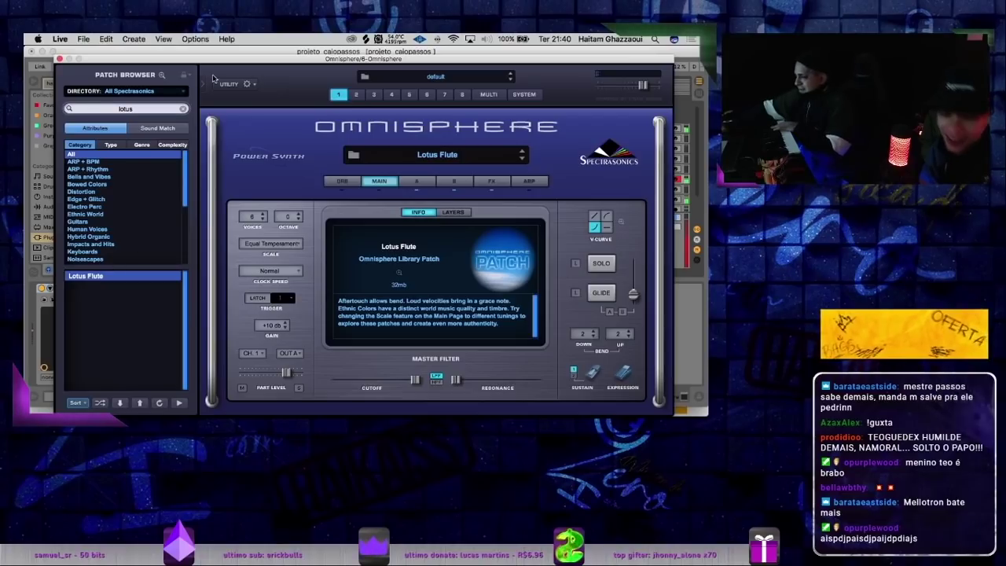
- Start a new Omnisphere patch search with "ma"
{"action": "left_click", "coordinate": [126, 108]}
{"action": "type", "text": "ma"}
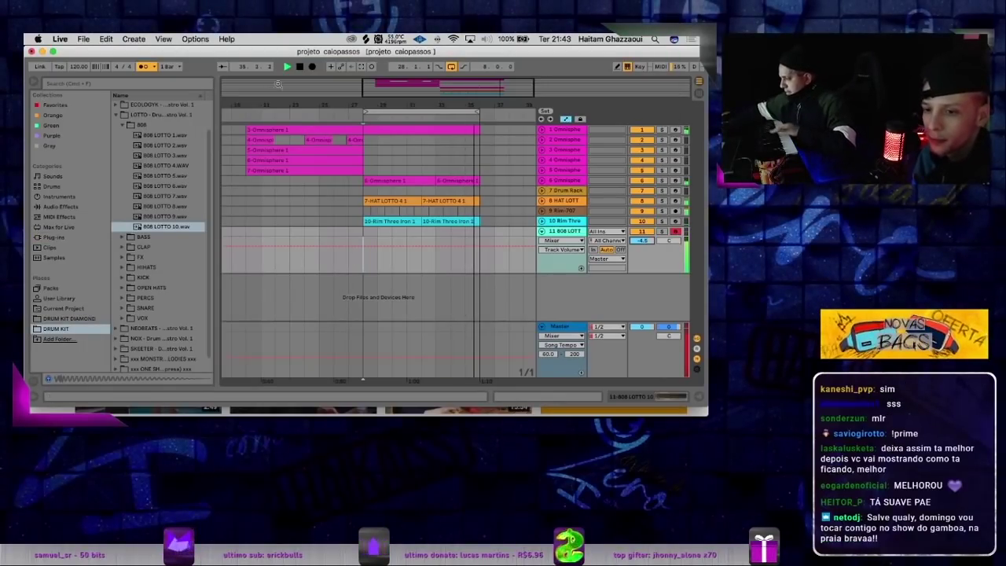
- Capture the played MIDI on the 808 LOTTO track and extend the clip's start back to bar 28
{"action": "key", "text": "space"}
{"action": "left_click", "coordinate": [362, 67]}
{"action": "left_click", "coordinate": [426, 230]}
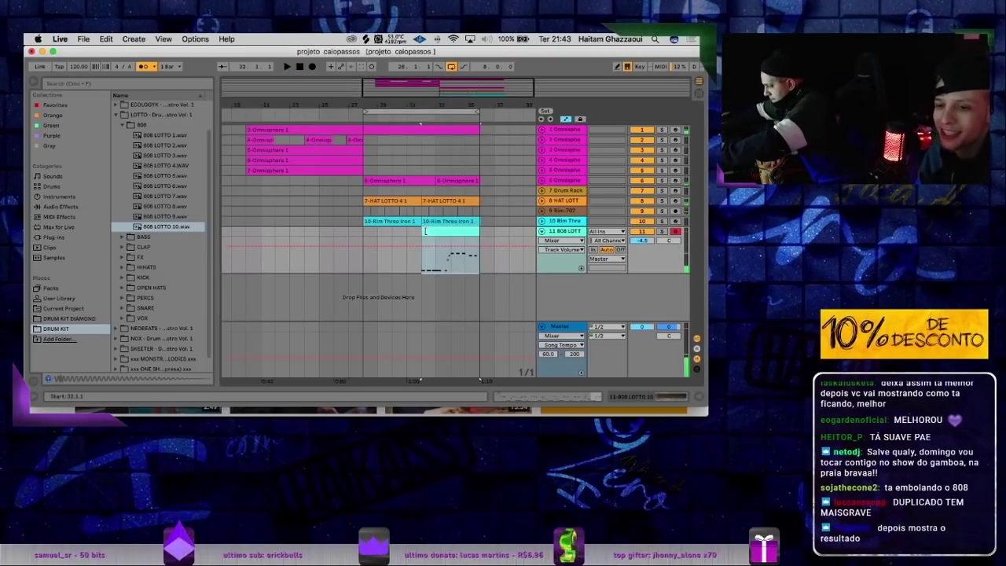
- Remove a stray short note after bar 34 in the 808 clip's notes and select the neighbouring short notes
{"action": "key", "text": "space"}
{"action": "double_click", "coordinate": [406, 234]}
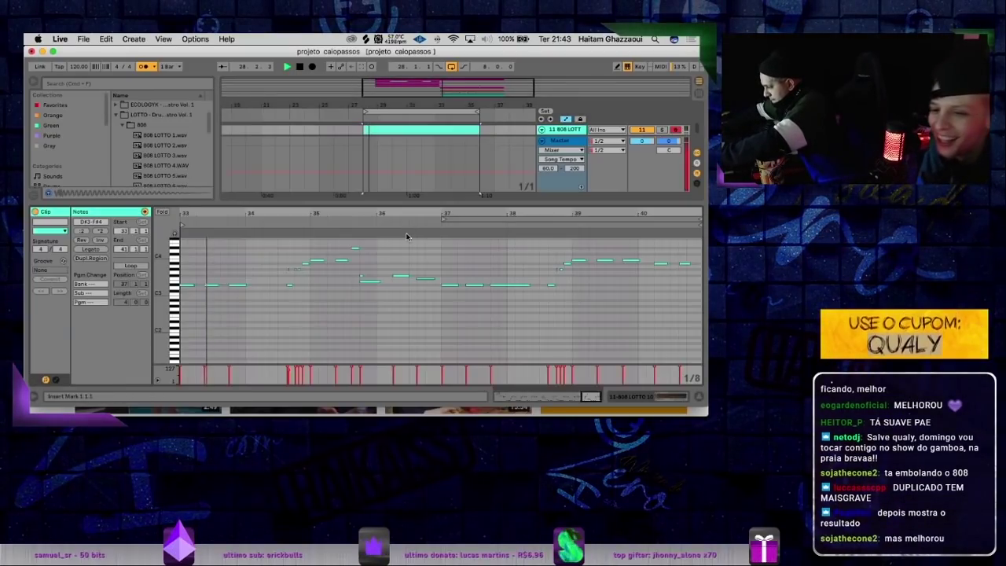
{"action": "left_click", "coordinate": [272, 290]}
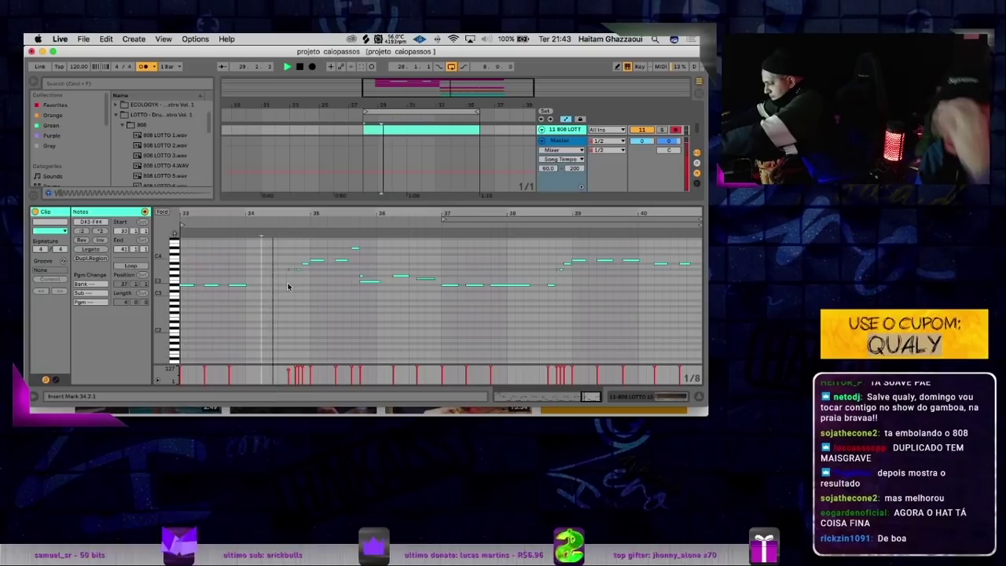
{"action": "left_click_drag", "start_coordinate": [327, 286], "coordinate": [287, 271]}
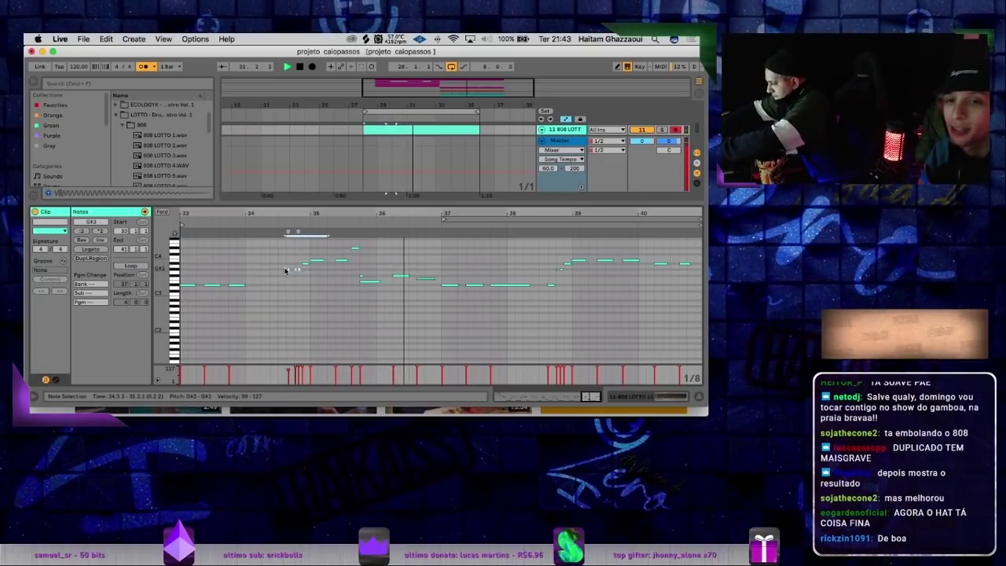
{"action": "key", "text": "super+alt+l"}
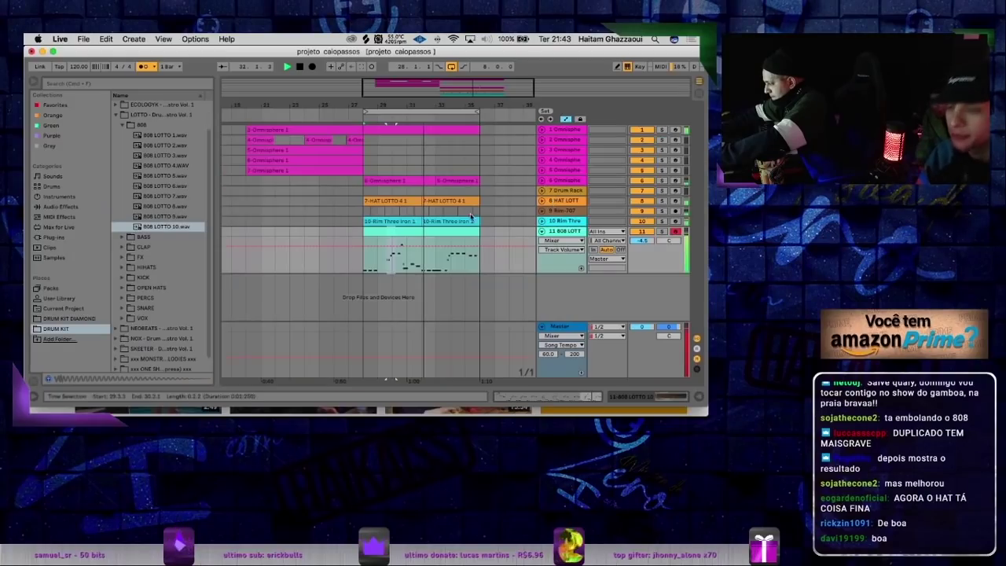
- Replace the first half of the 808 clip with a copy of its second half, placed at bar 28
{"action": "left_click", "coordinate": [423, 239]}
{"action": "double_click", "coordinate": [418, 232]}
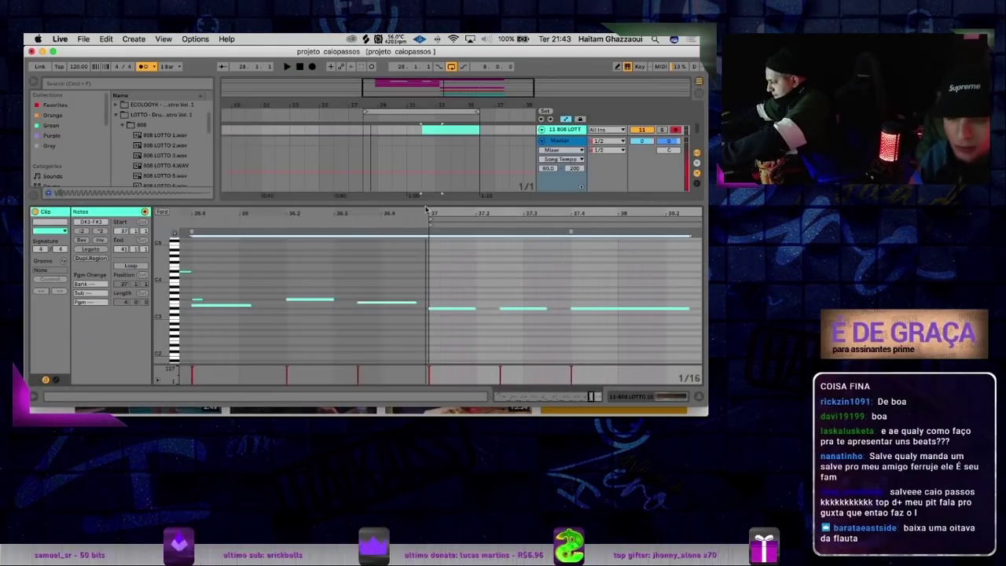
{"action": "key", "text": "super+alt+l"}
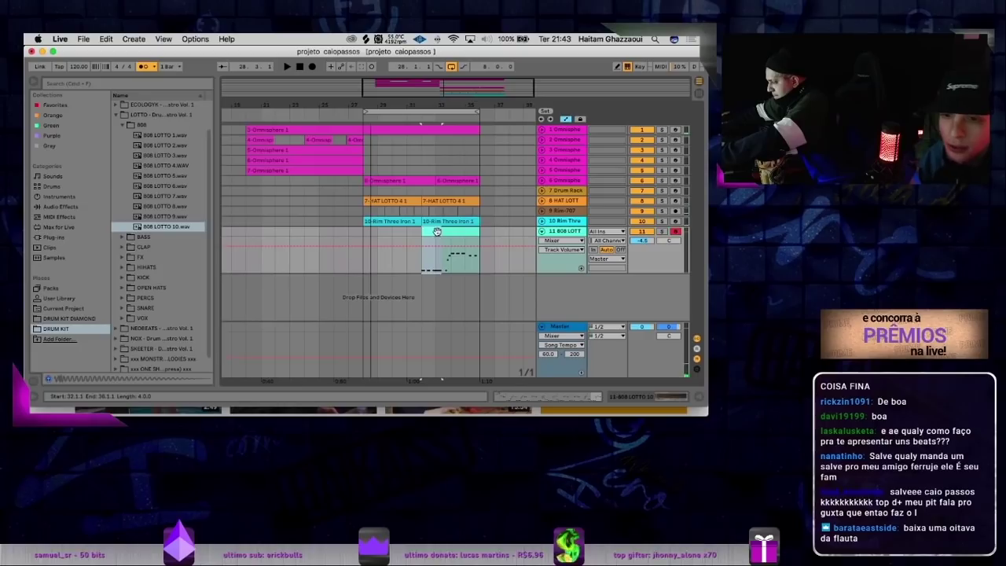
{"action": "key", "text": "super+v"}
- Unfold the fourth Omnisphere track with its Chorus Dry/Wet automation lane and show its device chain
{"action": "left_click", "coordinate": [266, 128]}
{"action": "key", "text": "space"}
{"action": "left_click", "coordinate": [543, 161]}
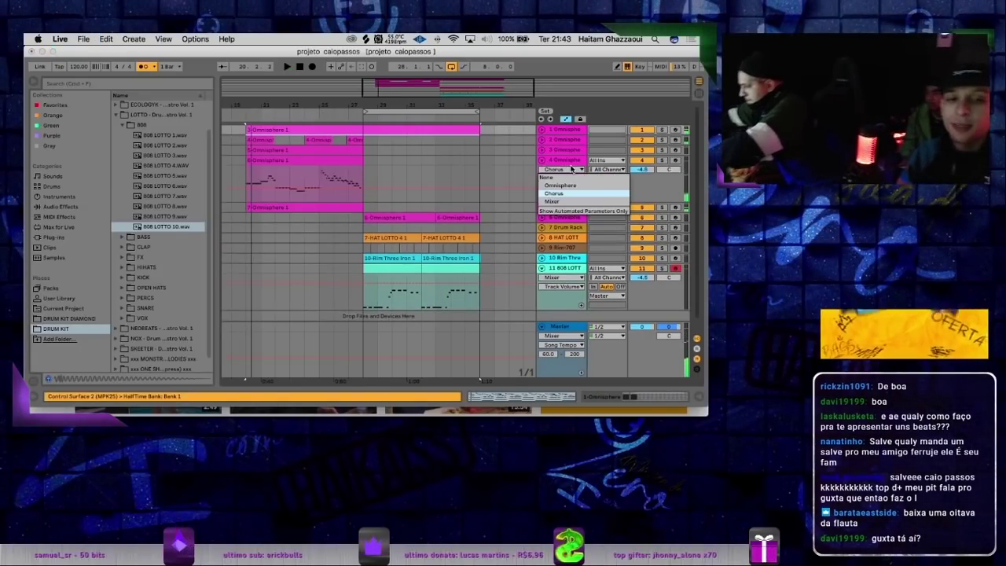
{"action": "left_click", "coordinate": [563, 170]}
{"action": "left_click", "coordinate": [583, 194]}
{"action": "double_click", "coordinate": [663, 187]}
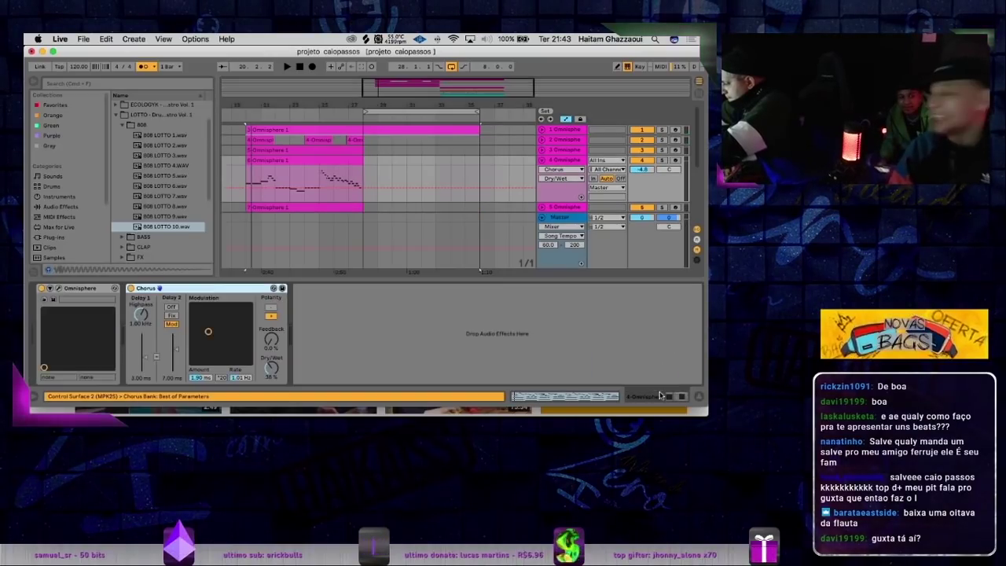
- Search the audio effects for "eq" and add EQ Eight after the Chorus on the fourth Omnisphere track
{"action": "left_click", "coordinate": [59, 217]}
{"action": "left_click", "coordinate": [61, 206]}
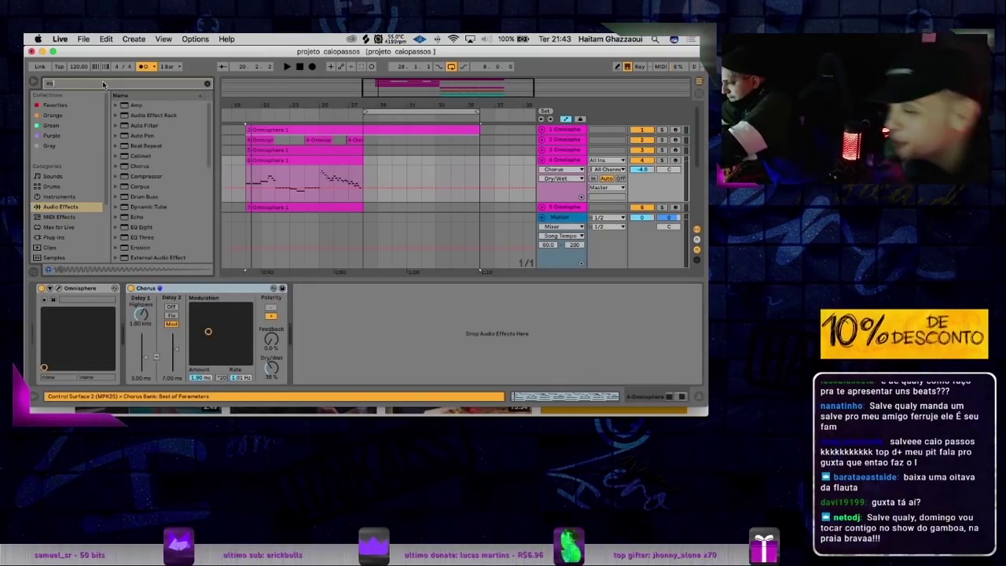
{"action": "type", "text": "eq"}
{"action": "left_click_drag", "start_coordinate": [354, 353], "coordinate": [354, 355]}
- During playback, change the filter type of EQ Eight's fourth band and shift the band to a lower frequency
{"action": "key", "text": "space"}
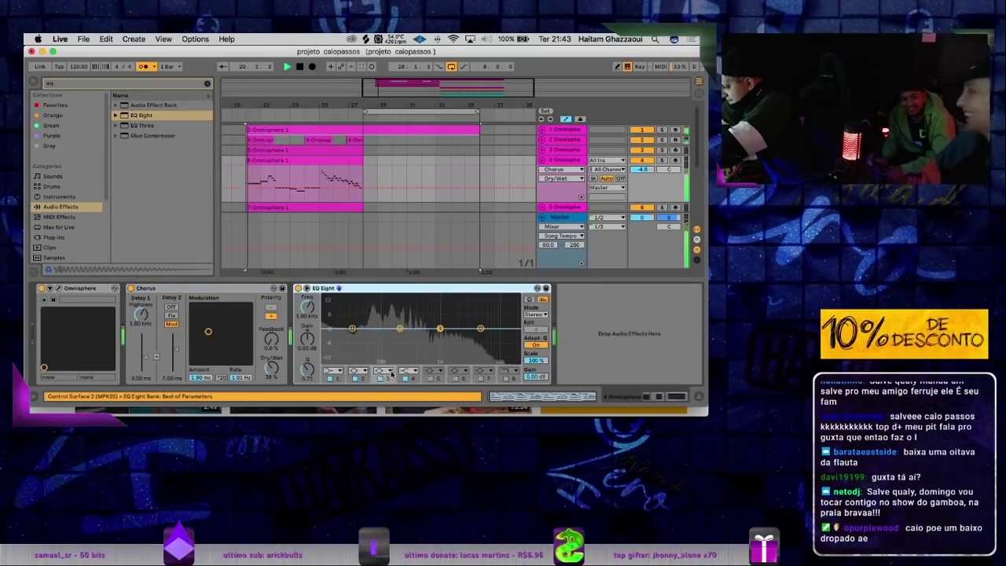
{"action": "left_click", "coordinate": [410, 369]}
{"action": "left_click", "coordinate": [410, 370]}
{"action": "left_click_drag", "start_coordinate": [481, 334], "coordinate": [446, 331]}
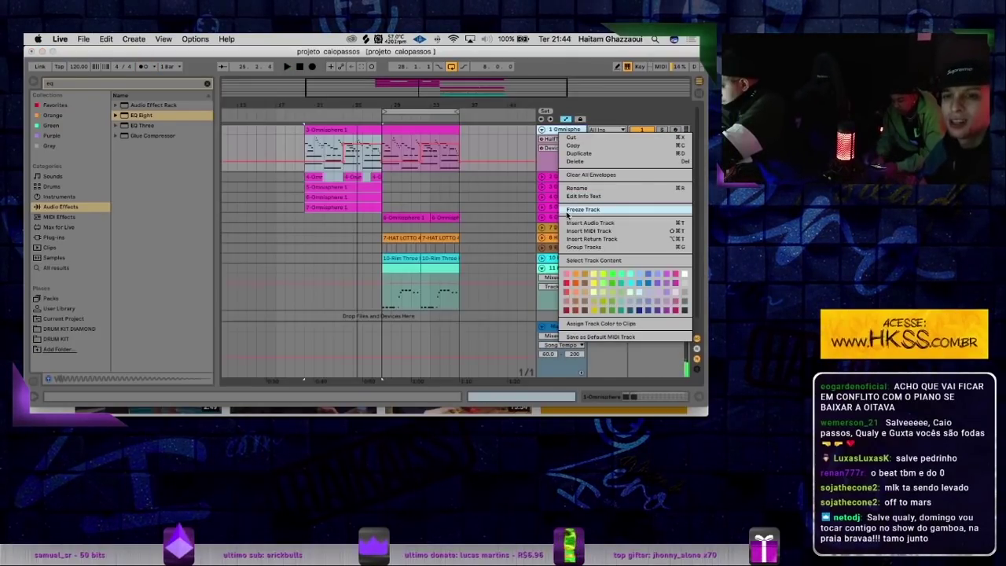
- Freeze the first Omnisphere track and flatten it to audio
{"action": "left_click", "coordinate": [548, 151]}
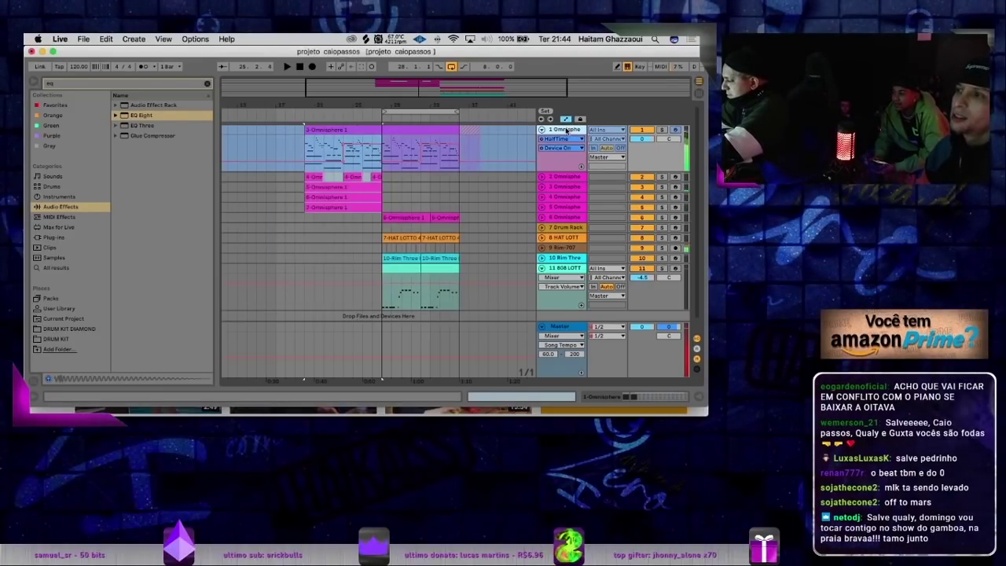
{"action": "right_click", "coordinate": [570, 130]}
{"action": "left_click", "coordinate": [597, 201]}
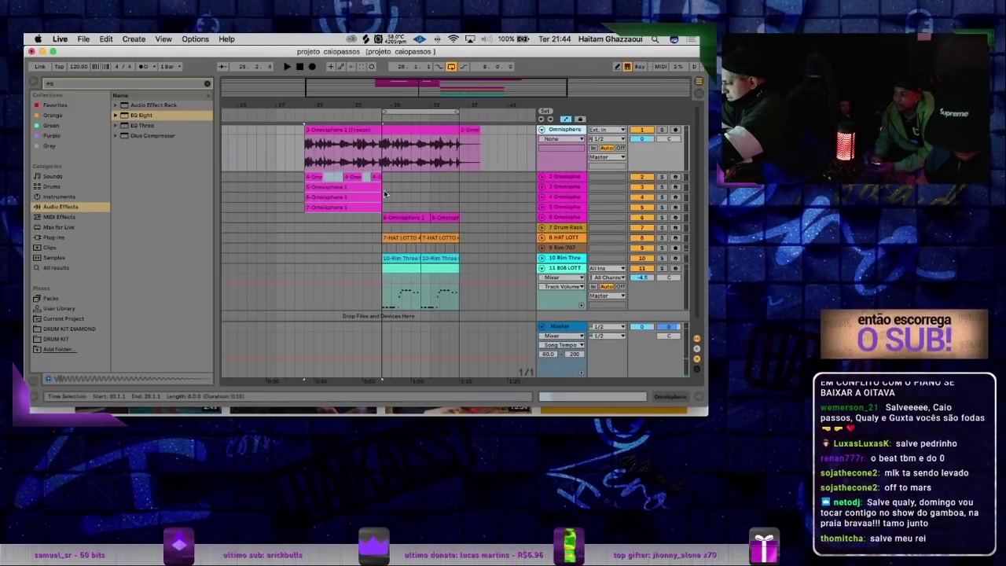
- Unfold the second, third and fourth Omnisphere tracks and duplicate the fifth Omnisphere track's clip to bar 28
{"action": "left_click", "coordinate": [543, 198]}
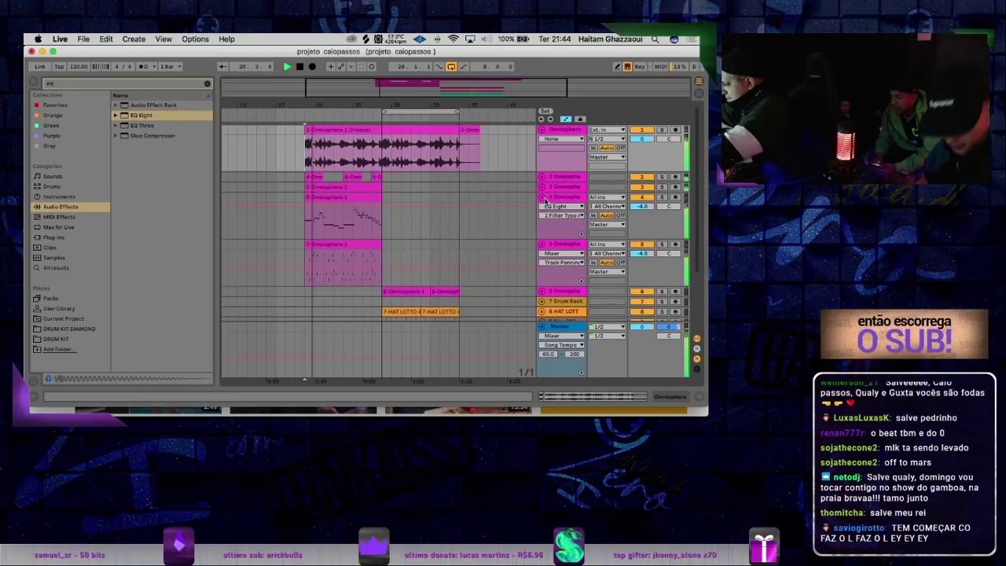
{"action": "left_click", "coordinate": [543, 187]}
{"action": "left_click", "coordinate": [543, 178]}
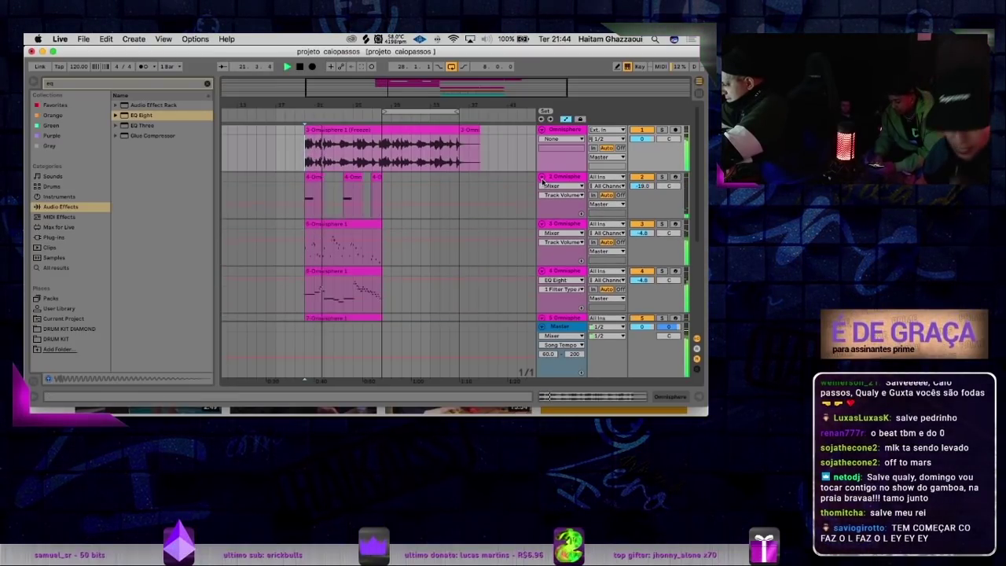
{"action": "scroll", "coordinate": [474, 228], "scroll_direction": "down", "scroll_amount": 5}
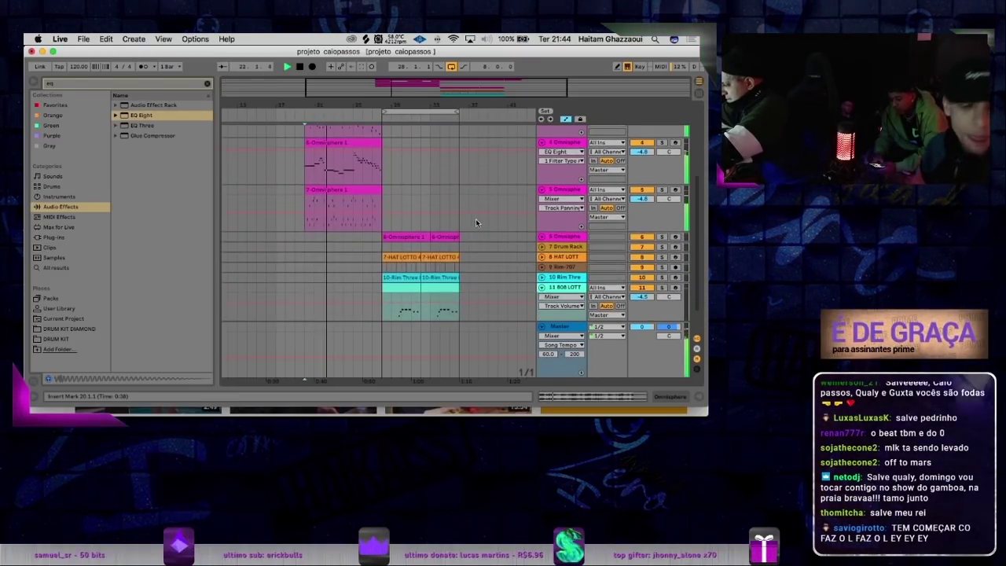
{"action": "left_click", "coordinate": [542, 190]}
{"action": "left_click", "coordinate": [340, 188]}
{"action": "key", "text": "super+d"}
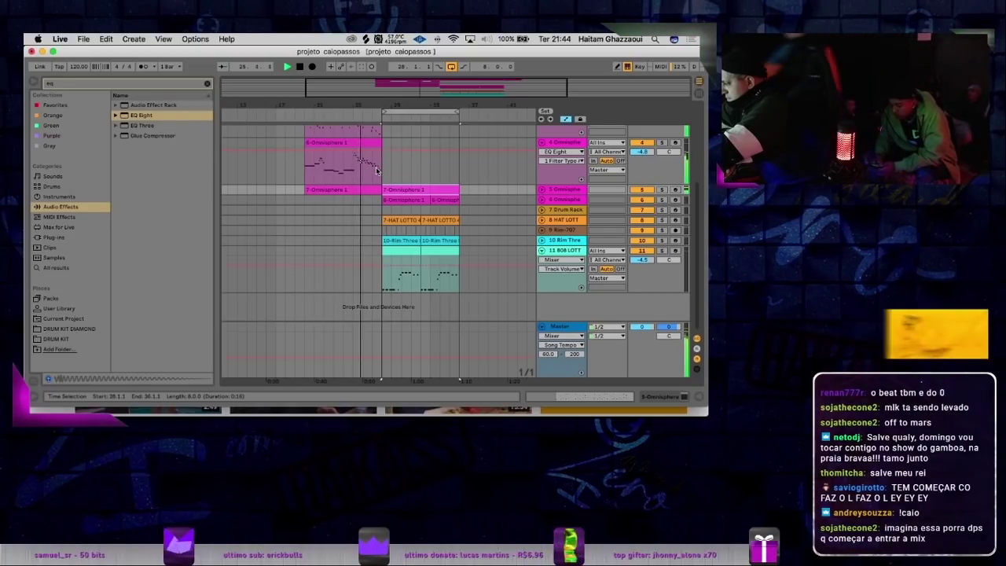
- Split bars 24 to 28 of the first Omnisphere track's audio into a separate clip and set the fifth Omnisphere track's volume to -11.5 dB
{"action": "scroll", "coordinate": [499, 196], "scroll_direction": "up", "scroll_amount": 3}
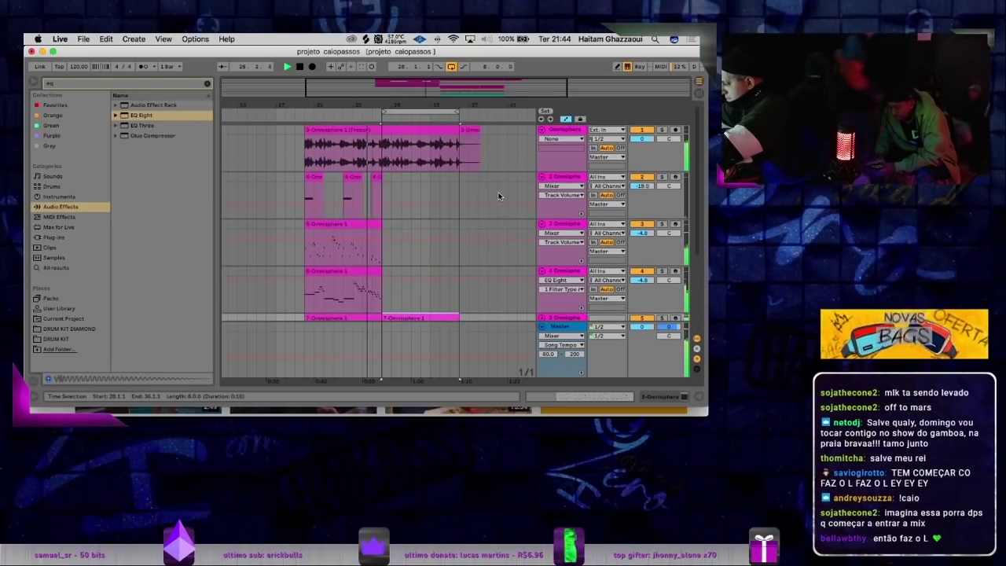
{"action": "left_click", "coordinate": [541, 129]}
{"action": "left_click", "coordinate": [542, 140]}
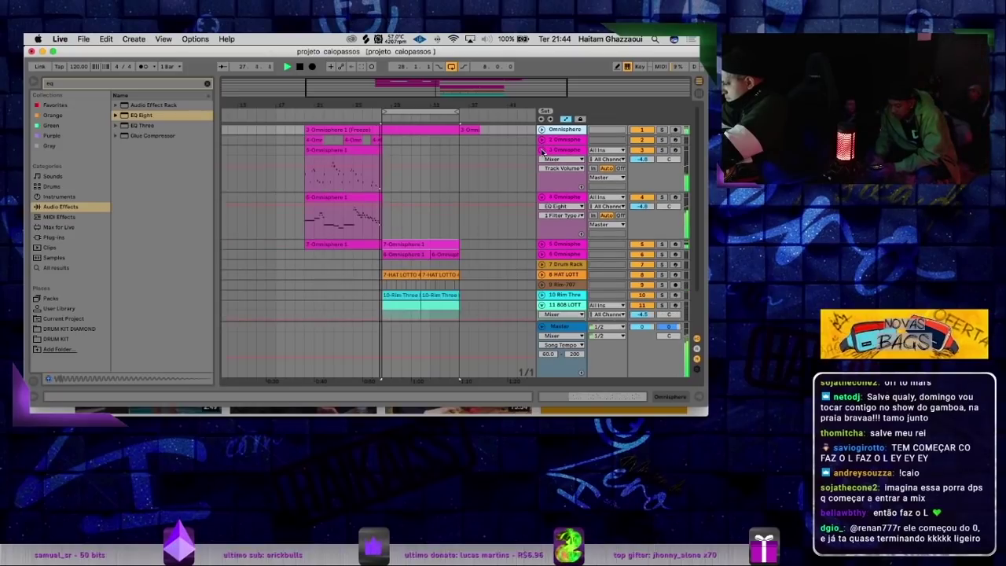
{"action": "left_click", "coordinate": [541, 129]}
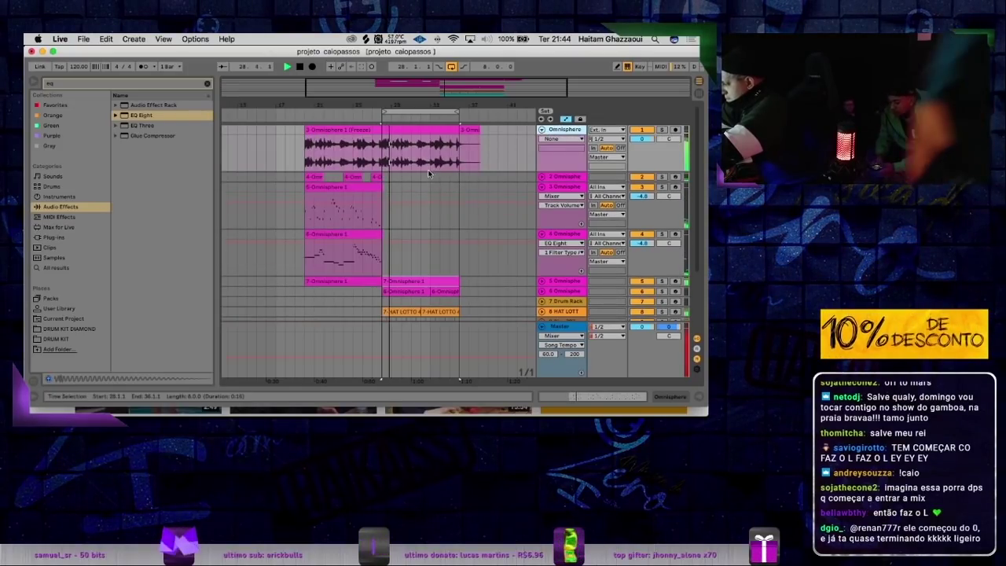
{"action": "left_click_drag", "start_coordinate": [337, 129], "coordinate": [383, 134]}
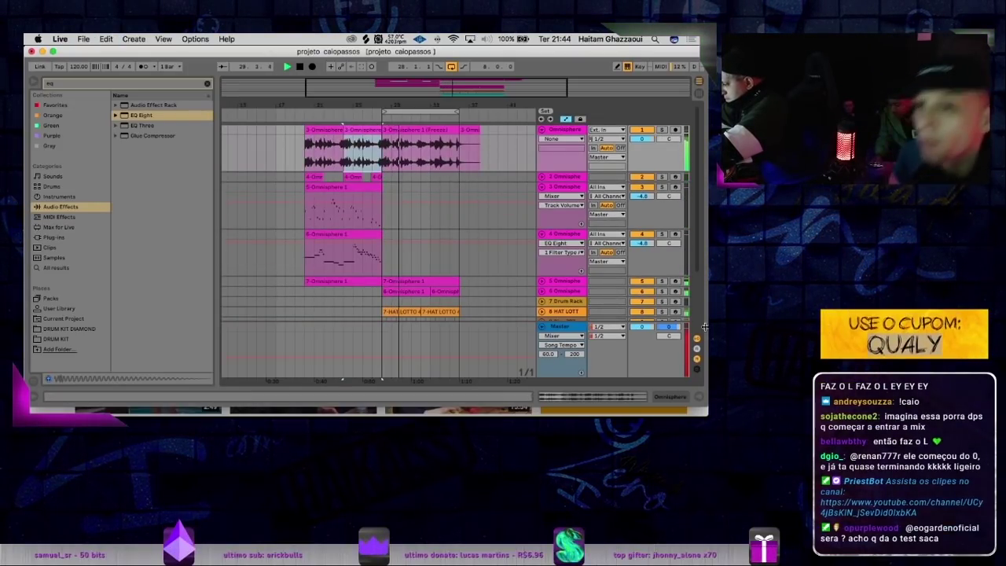
{"action": "left_click", "coordinate": [543, 282]}
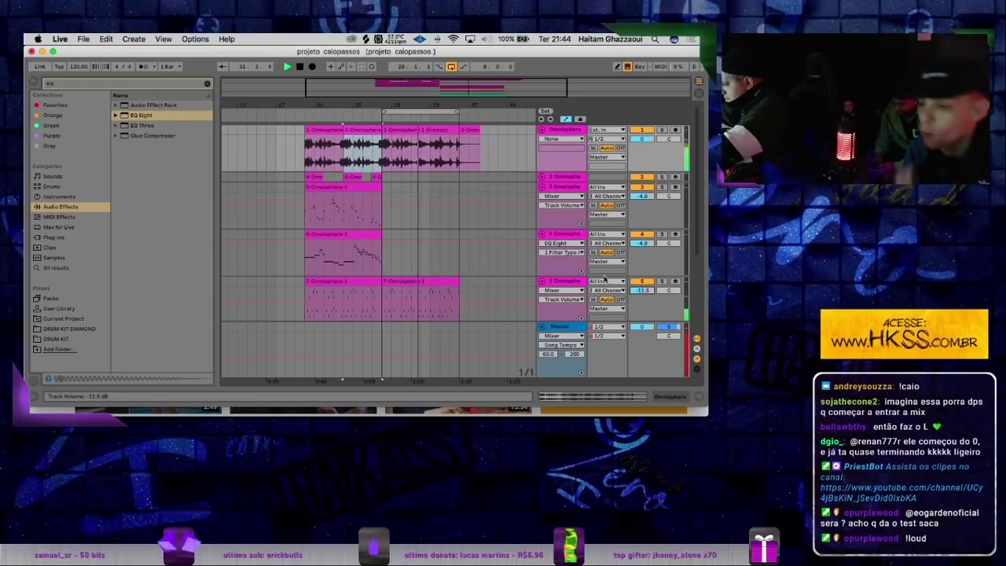
- Duplicate the third Omnisphere track's clip to bar 28, split the copy at bar 32 and remove its first half
{"action": "left_click", "coordinate": [365, 190]}
{"action": "key", "text": "super+d"}
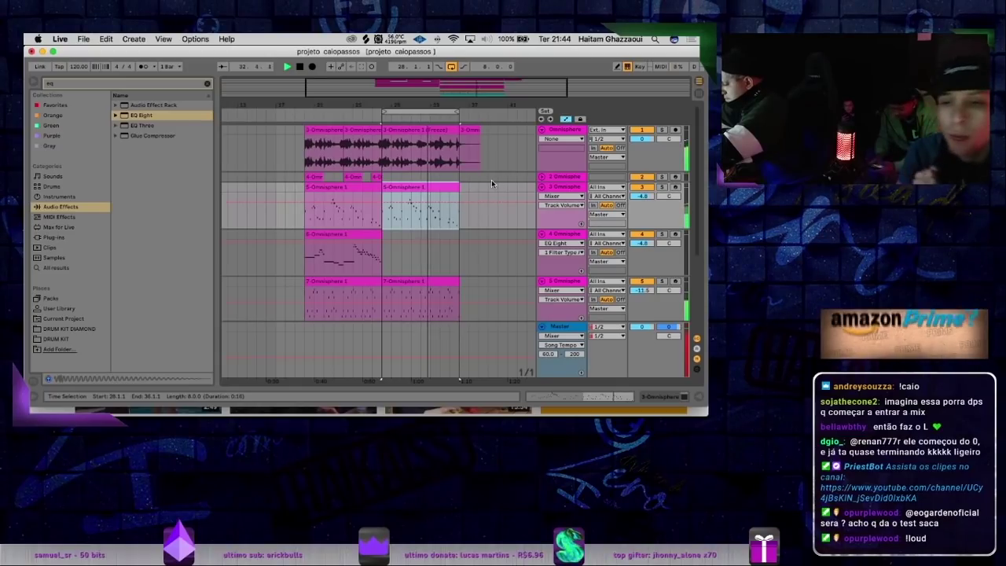
{"action": "left_click", "coordinate": [416, 220]}
{"action": "key", "text": "super+e"}
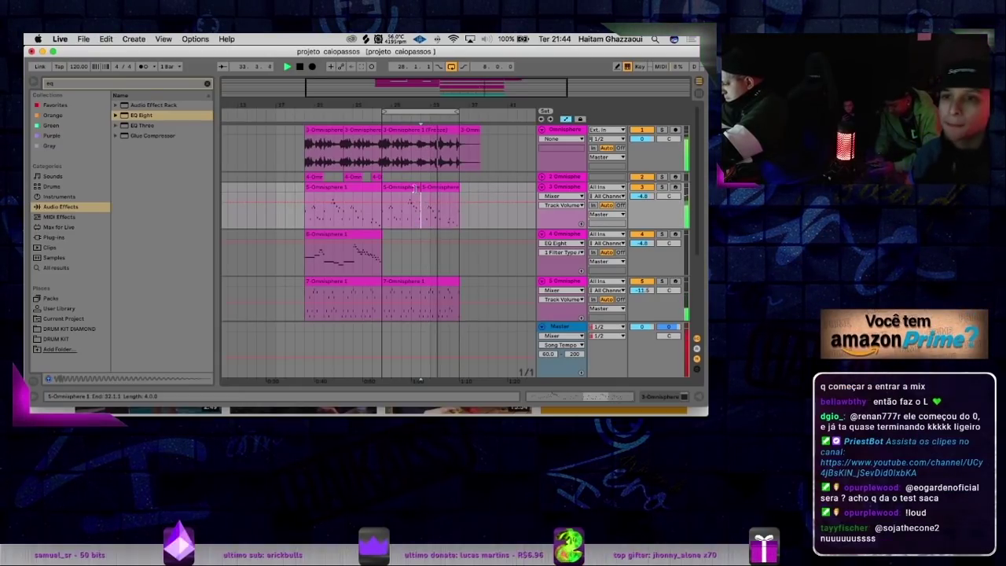
- Copy bars 24 to 28 of the second Omnisphere track to bar 32 and delete the first Omnisphere track's audio after bar 36
{"action": "left_click_drag", "start_coordinate": [383, 178], "coordinate": [343, 178]}
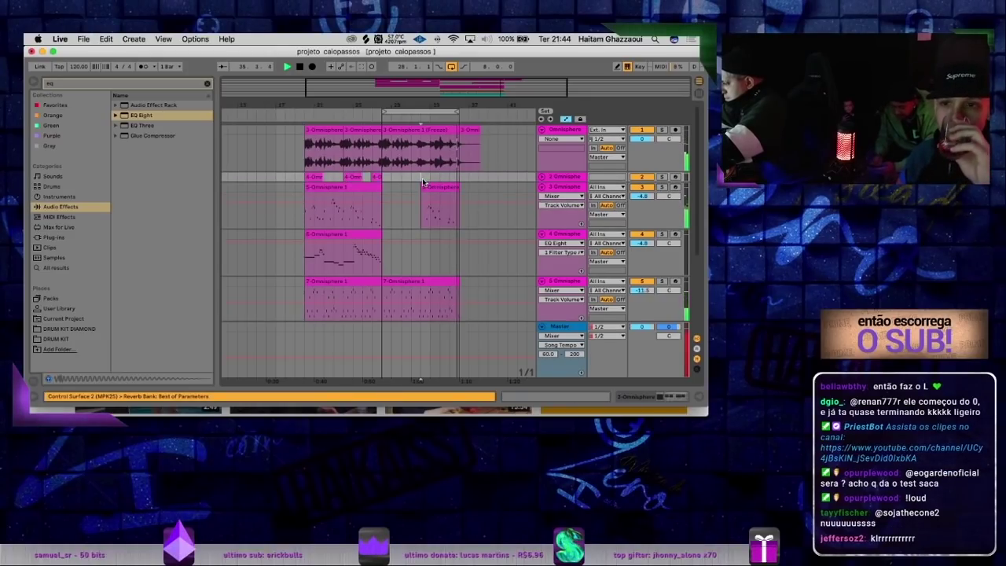
{"action": "left_click_drag", "start_coordinate": [489, 135], "coordinate": [460, 130]}
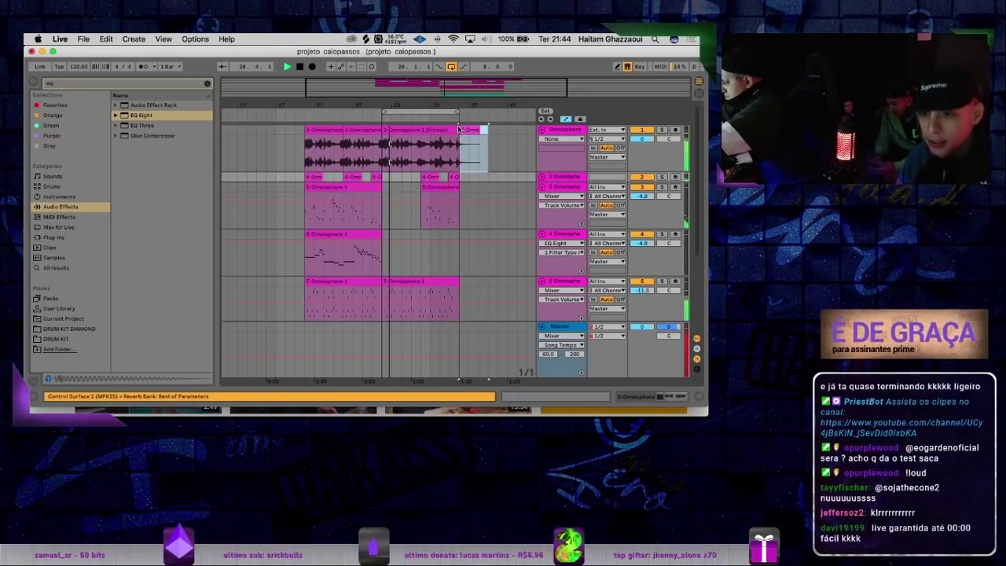
{"action": "key", "text": "Delete"}
- Select the Omnisphere, drum and 808 tracks and combine them into one group track
{"action": "left_click", "coordinate": [569, 133]}
{"action": "scroll", "coordinate": [560, 173], "scroll_direction": "down", "scroll_amount": 5}
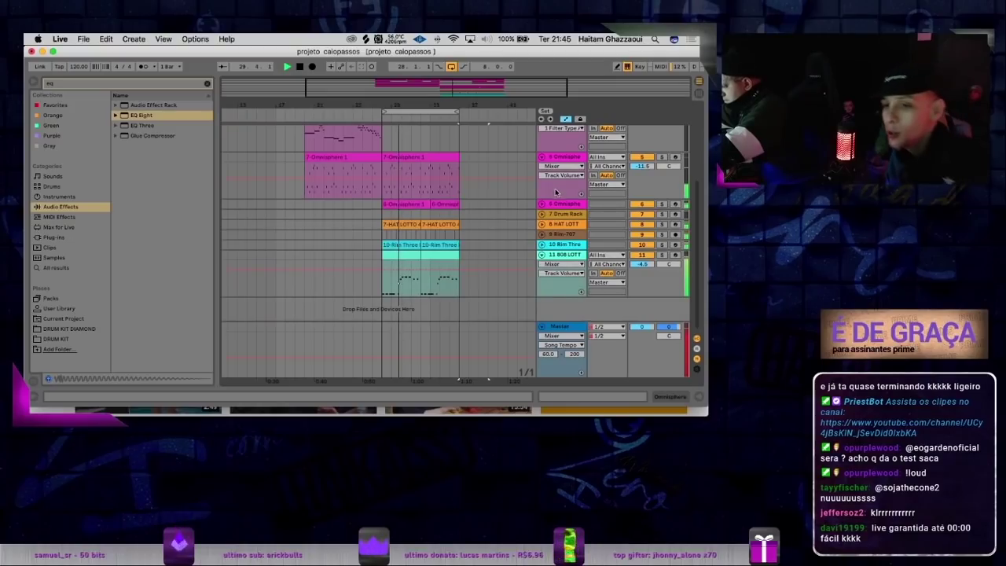
{"action": "left_click", "coordinate": [557, 245]}
{"action": "scroll", "coordinate": [566, 205], "scroll_direction": "up", "scroll_amount": 5}
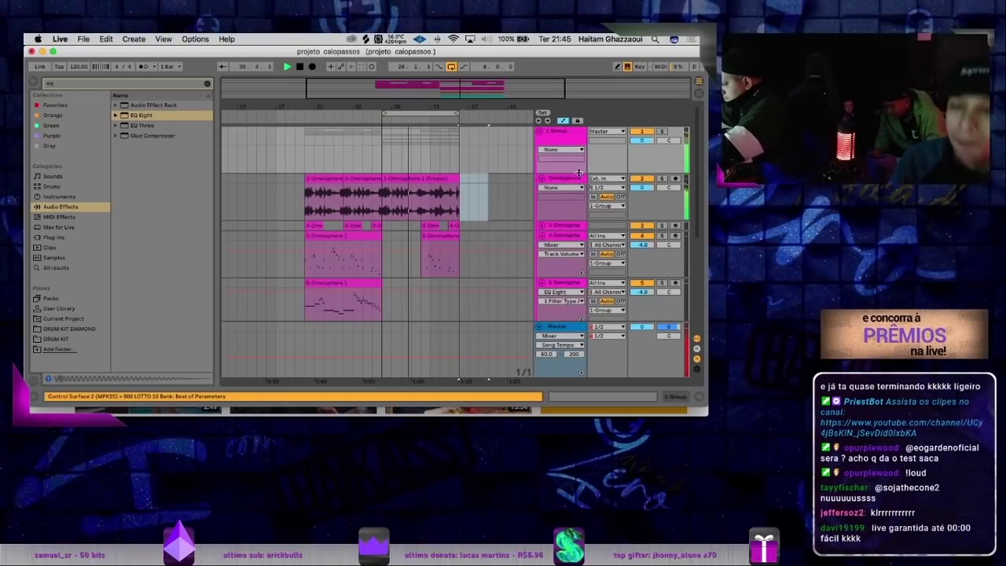
{"action": "scroll", "coordinate": [566, 189], "scroll_direction": "down", "scroll_amount": 5}
{"action": "scroll", "coordinate": [565, 193], "scroll_direction": "up", "scroll_amount": 5}
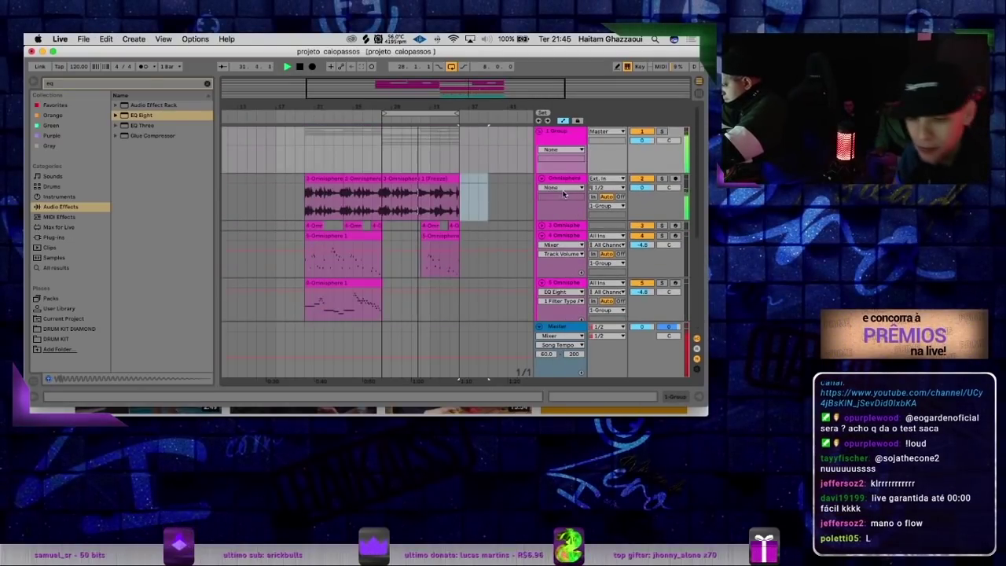
{"action": "scroll", "coordinate": [481, 234], "scroll_direction": "down", "scroll_amount": 5}
{"action": "scroll", "coordinate": [485, 233], "scroll_direction": "up", "scroll_amount": 5}
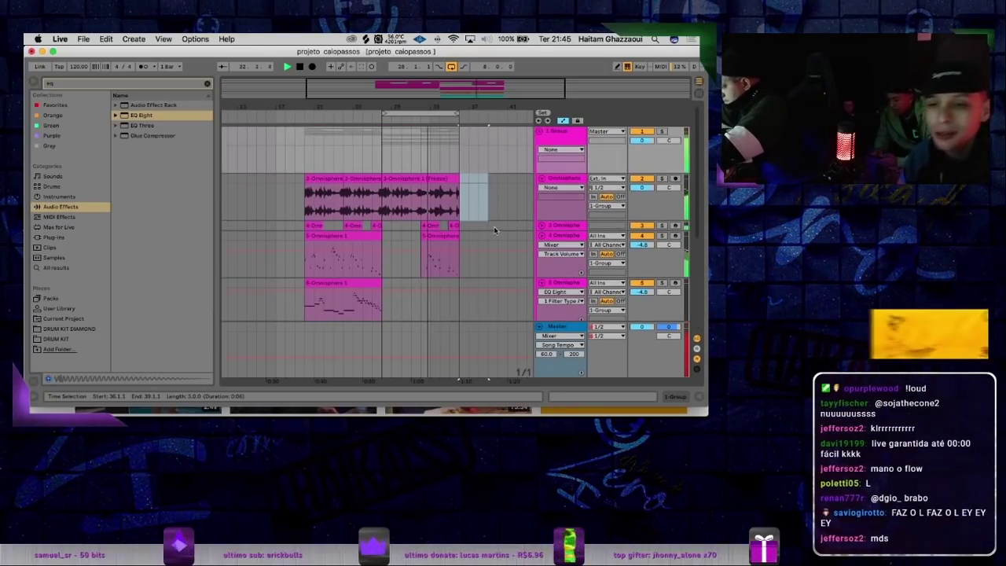
- Copy the second Omnisphere track's short clip at bar 32 and paste it at bar 28
{"action": "key", "text": "super+z"}
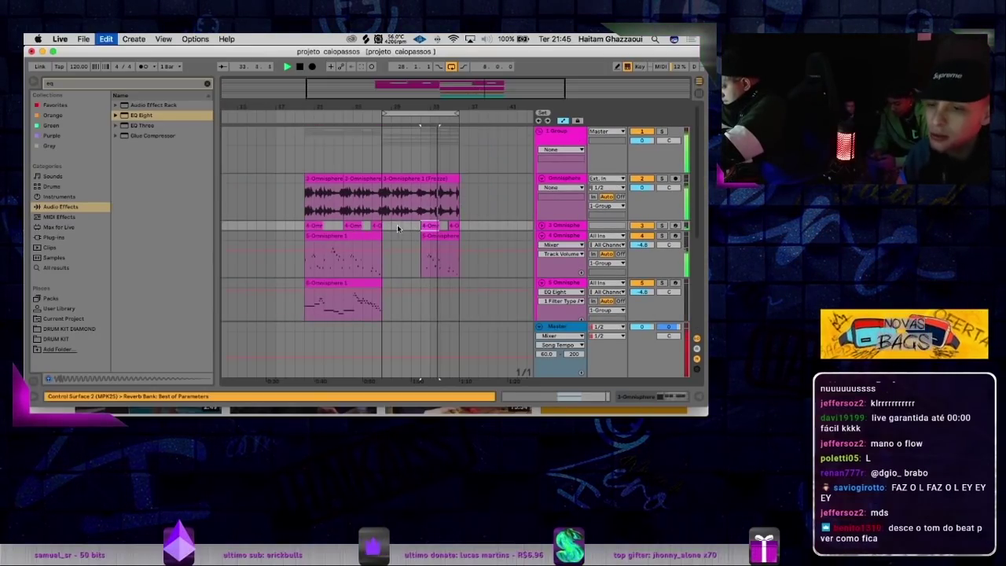
{"action": "left_click", "coordinate": [384, 227]}
{"action": "key", "text": "super+v"}
{"action": "scroll", "coordinate": [527, 256], "scroll_direction": "down", "scroll_amount": 5}
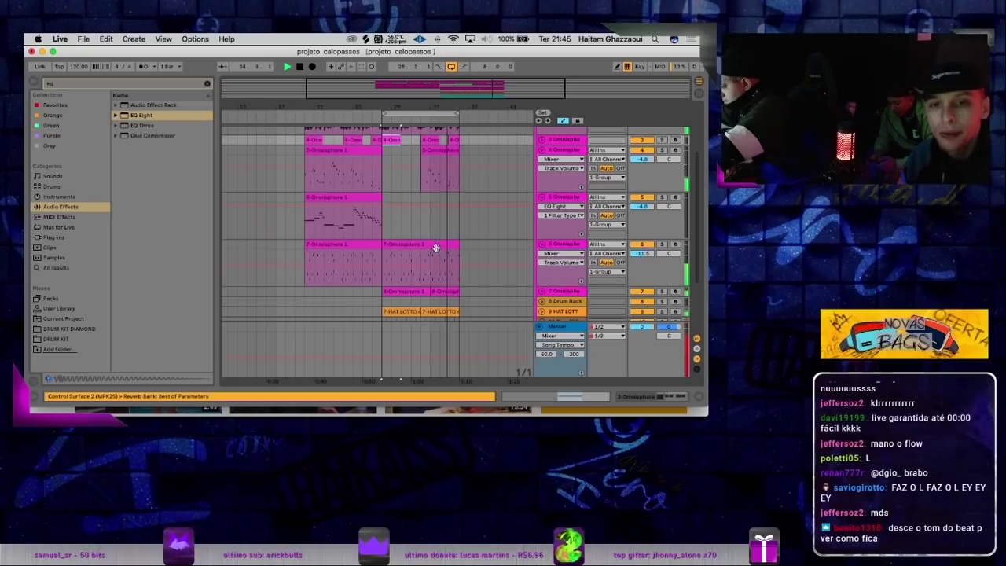
{"action": "left_click", "coordinate": [458, 245]}
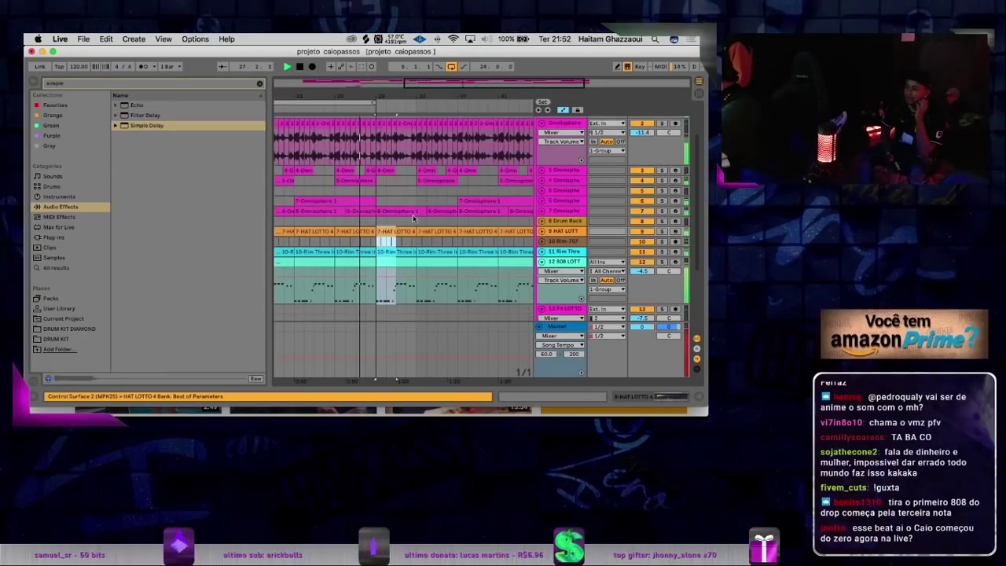
- Turn off looping and clear bars 29 to 31 on the hat, rim and 808 tracks
{"action": "left_click", "coordinate": [462, 67]}
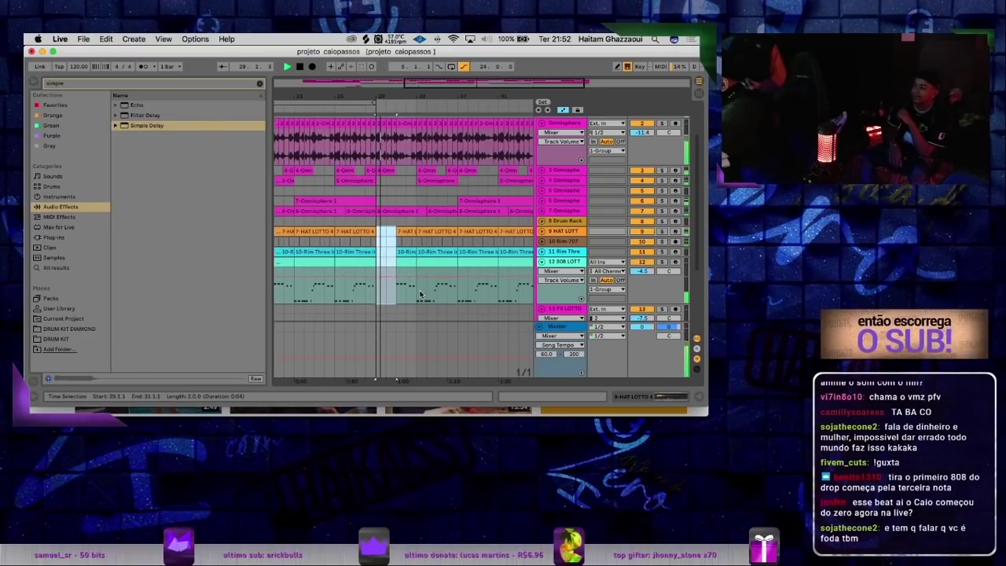
{"action": "left_click_drag", "start_coordinate": [418, 293], "coordinate": [395, 232]}
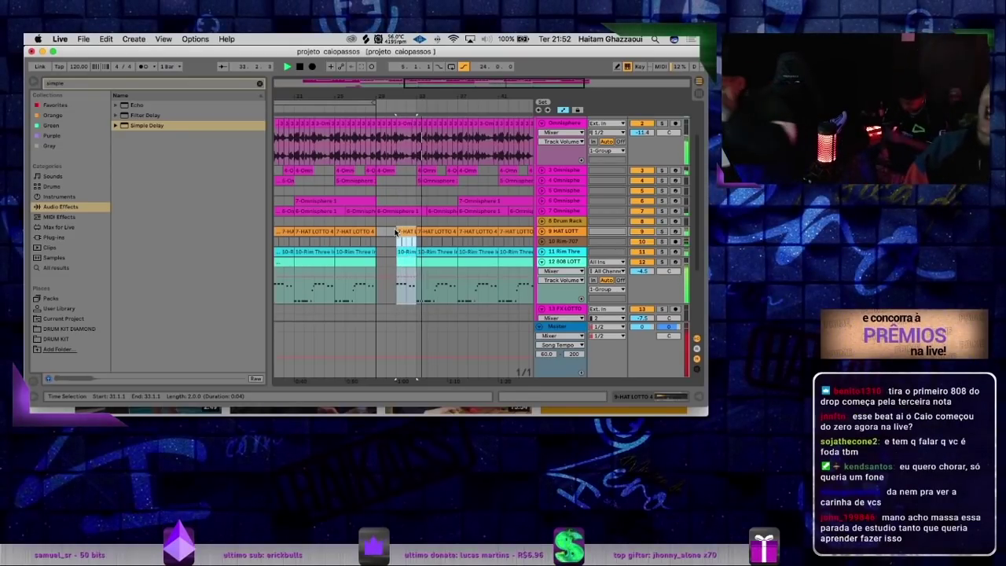
- Delete the last half bar before bar 37 across all tracks in the group to create a short break
{"action": "left_click_drag", "start_coordinate": [466, 96], "coordinate": [464, 118]}
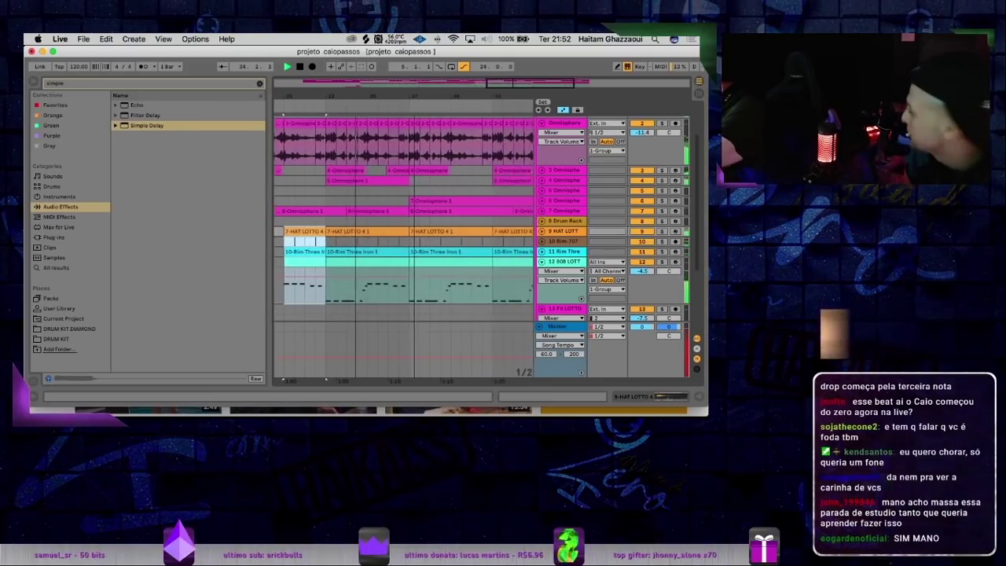
{"action": "scroll", "coordinate": [503, 244], "scroll_direction": "up", "scroll_amount": 3}
{"action": "left_click", "coordinate": [373, 136]}
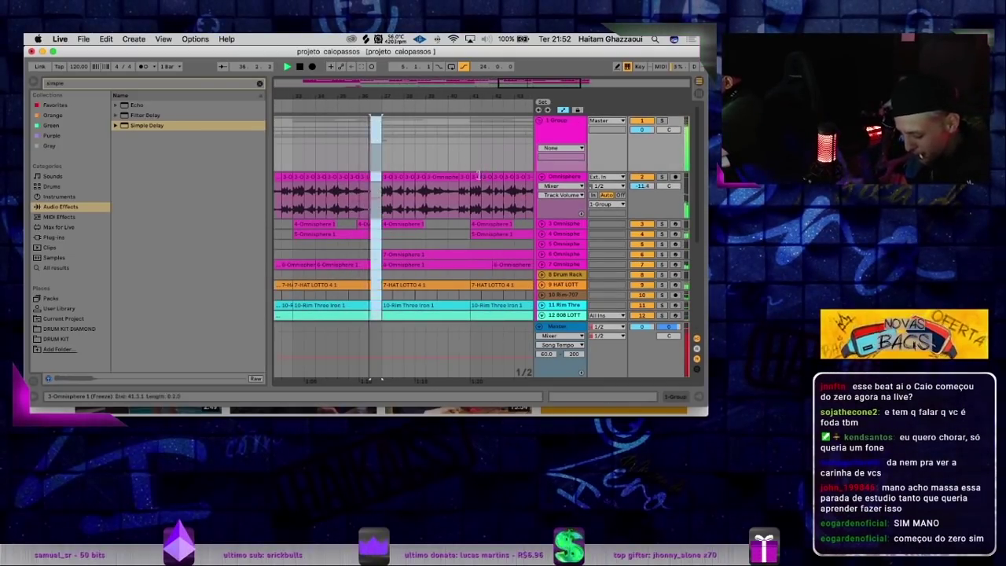
{"action": "scroll", "coordinate": [427, 232], "scroll_direction": "down", "scroll_amount": 5}
{"action": "scroll", "coordinate": [430, 291], "scroll_direction": "up", "scroll_amount": 4}
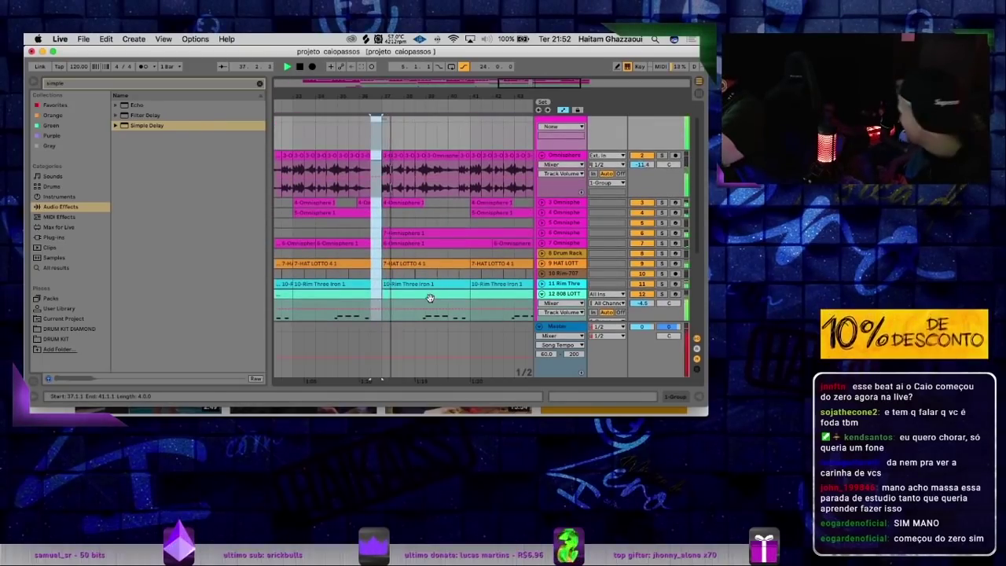
- Delete the 808 clips from bar 37 to bar 45
{"action": "left_click", "coordinate": [430, 298]}
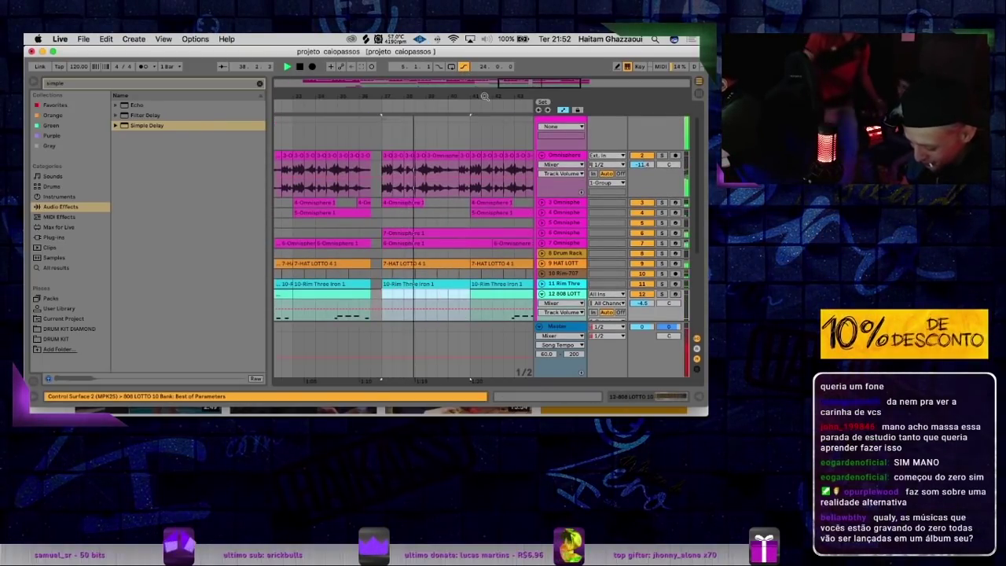
{"action": "left_click_drag", "start_coordinate": [485, 96], "coordinate": [431, 74]}
{"action": "left_click", "coordinate": [432, 295]}
{"action": "key", "text": "Delete"}
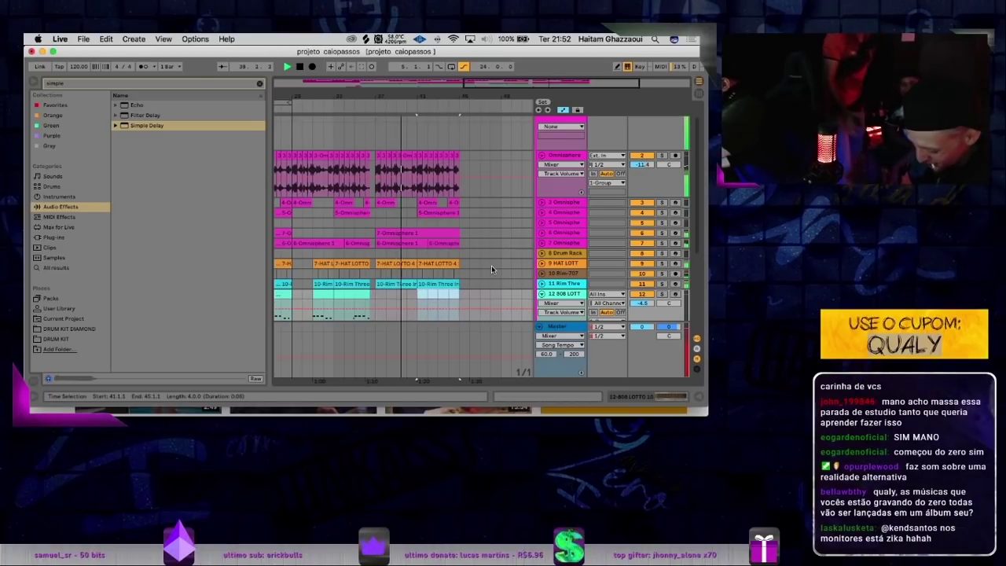
- Extend the loop region's end to bar 45, move its start to bar 13 and start playback
{"action": "scroll", "coordinate": [543, 139], "scroll_direction": "up", "scroll_amount": 1}
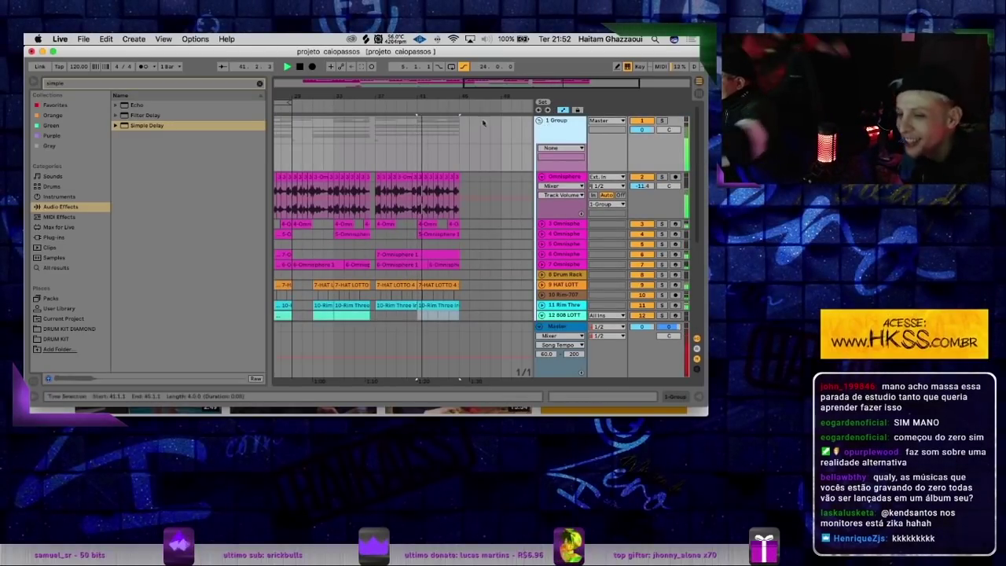
{"action": "left_click_drag", "start_coordinate": [289, 103], "coordinate": [466, 108]}
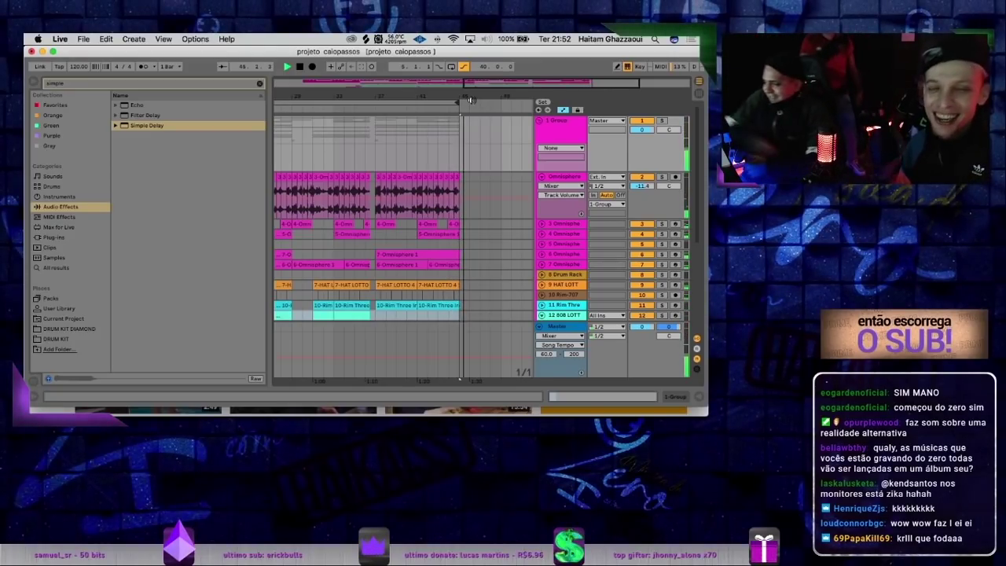
{"action": "double_click", "coordinate": [454, 99]}
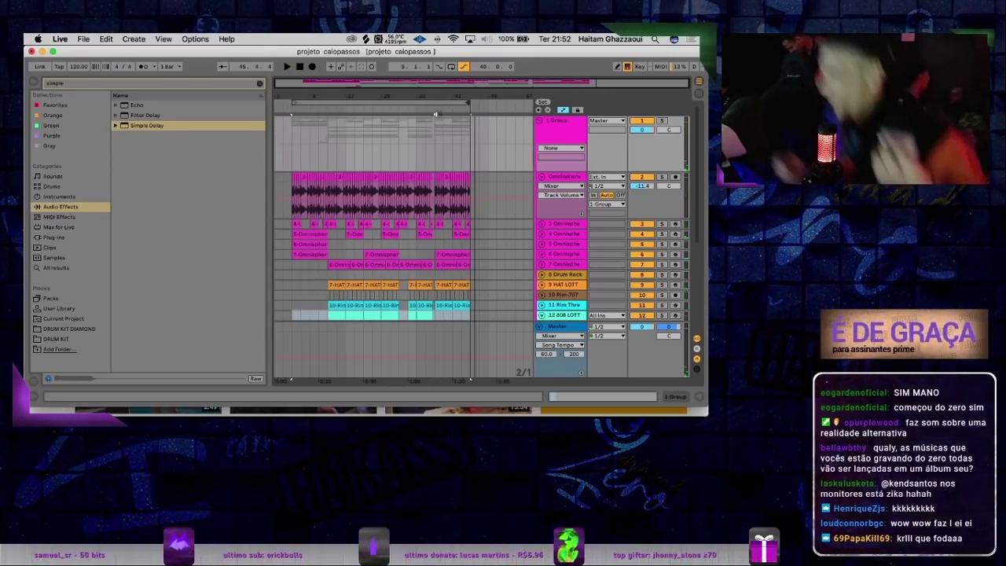
{"action": "left_click_drag", "start_coordinate": [333, 104], "coordinate": [329, 103]}
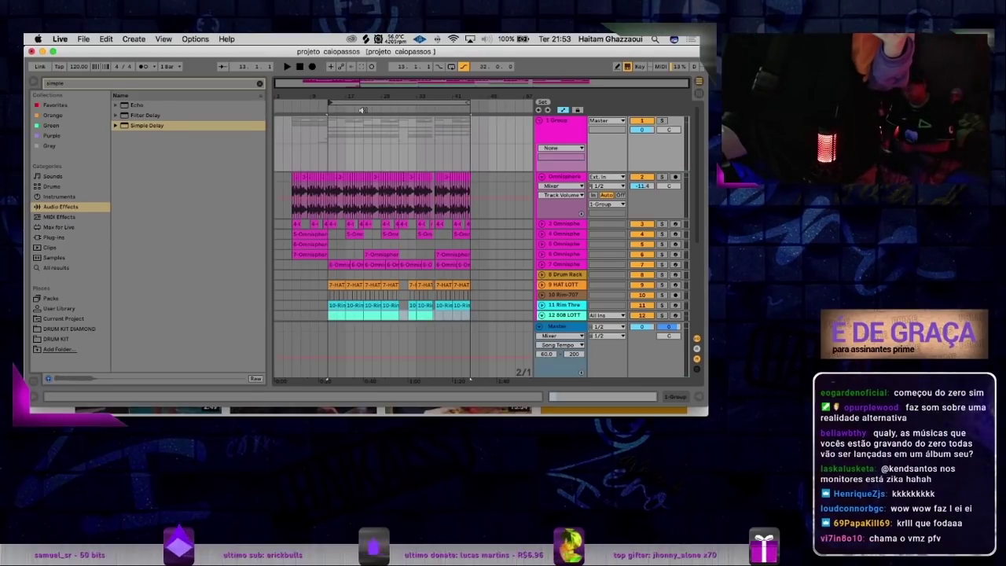
{"action": "key", "text": "space"}
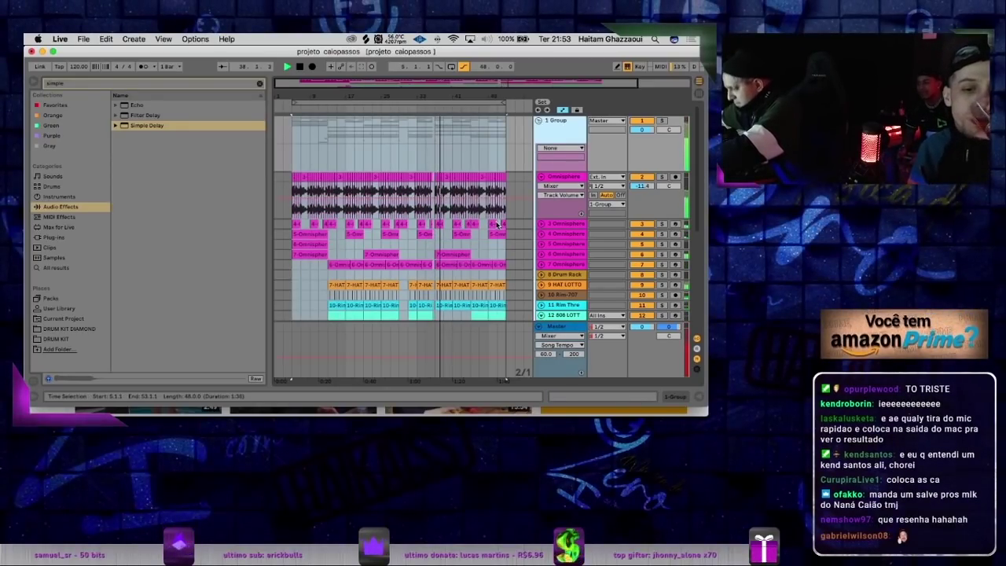
- Examine the Rim-707 track between bars 41 and 44 during playback
{"action": "scroll", "coordinate": [444, 296], "scroll_direction": "up", "scroll_amount": 5}
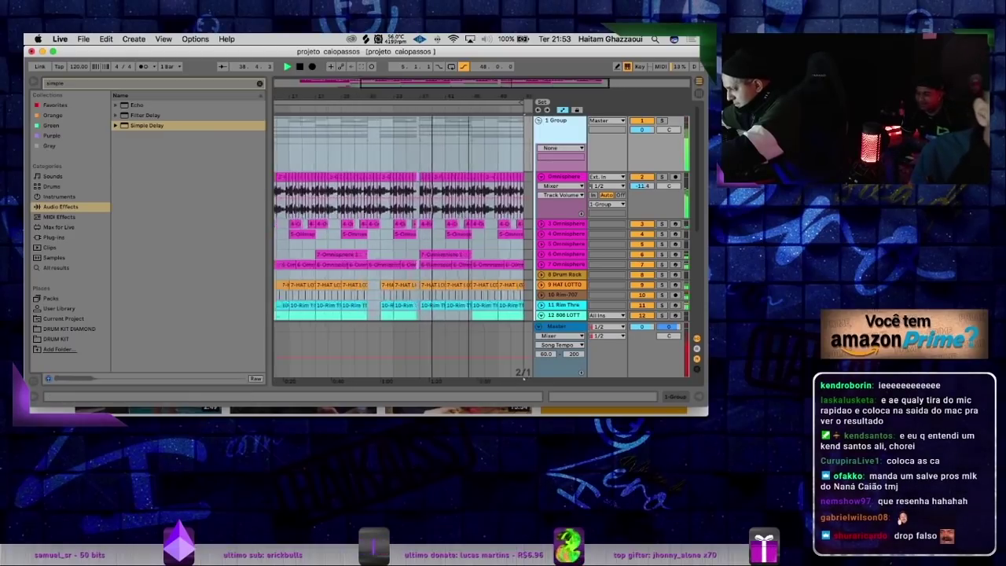
{"action": "left_click", "coordinate": [433, 295]}
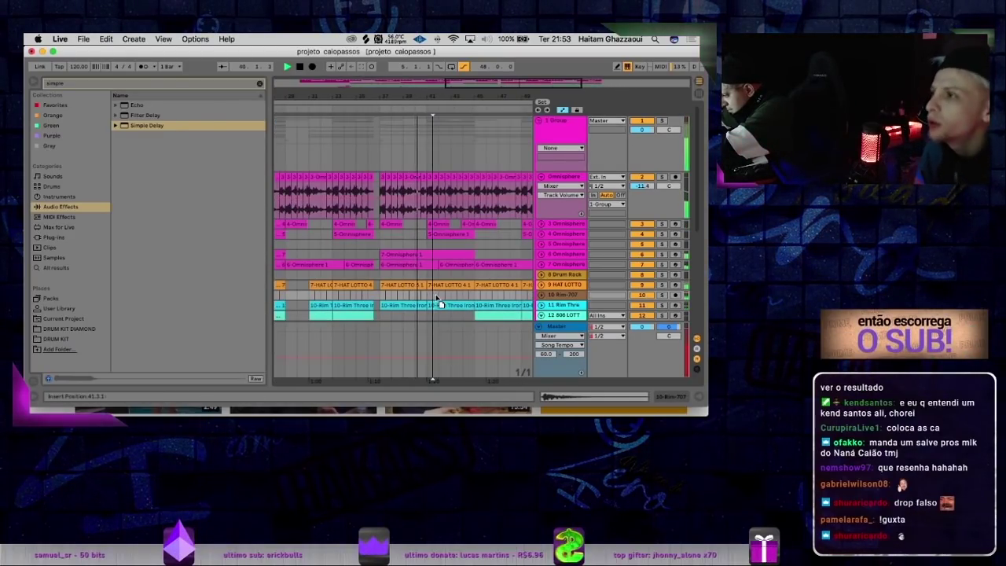
{"action": "left_click", "coordinate": [444, 297]}
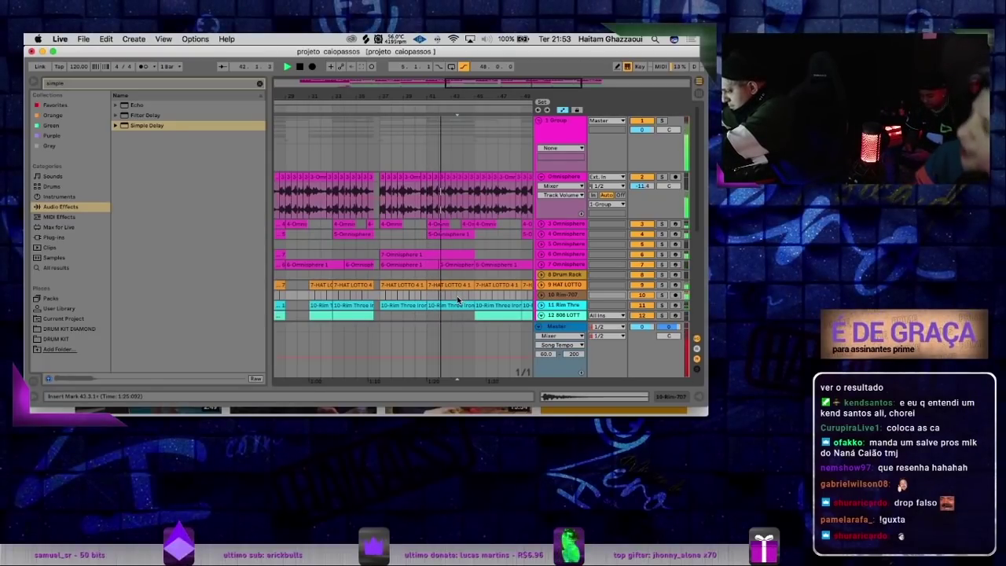
{"action": "left_click", "coordinate": [469, 299]}
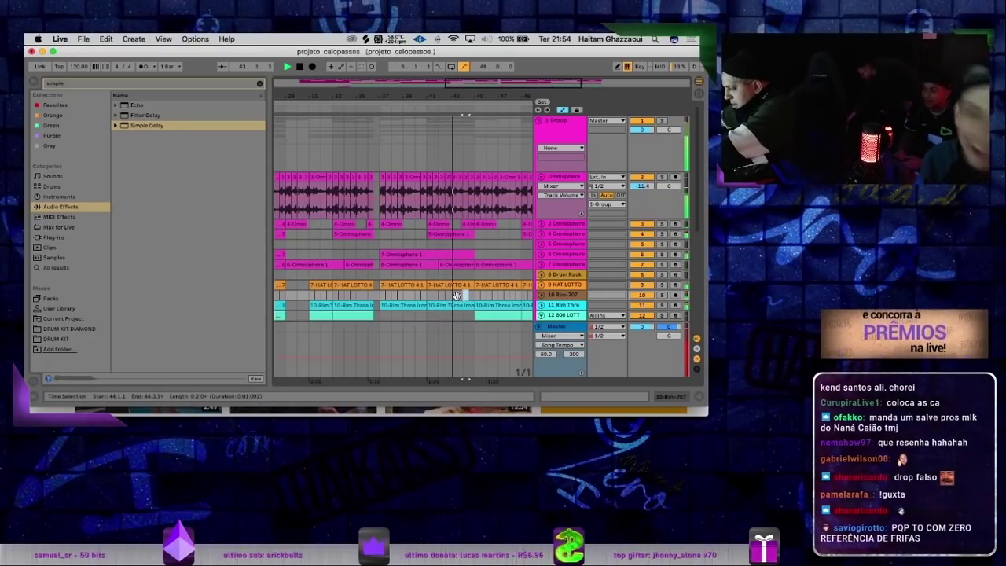
{"action": "left_click", "coordinate": [465, 297]}
{"action": "scroll", "coordinate": [496, 276], "scroll_direction": "right", "scroll_amount": 2}
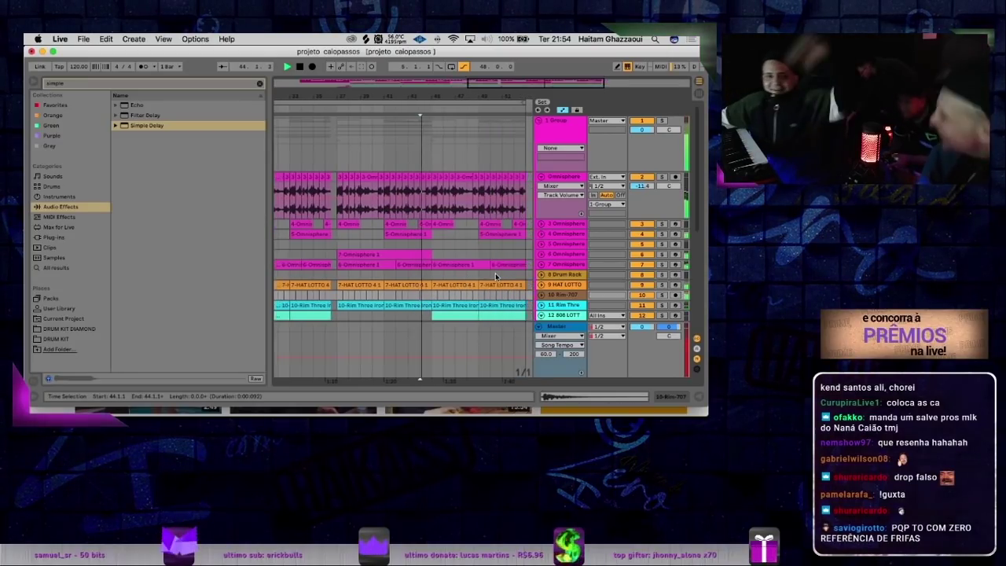
{"action": "scroll", "coordinate": [496, 276], "scroll_direction": "down", "scroll_amount": 1}
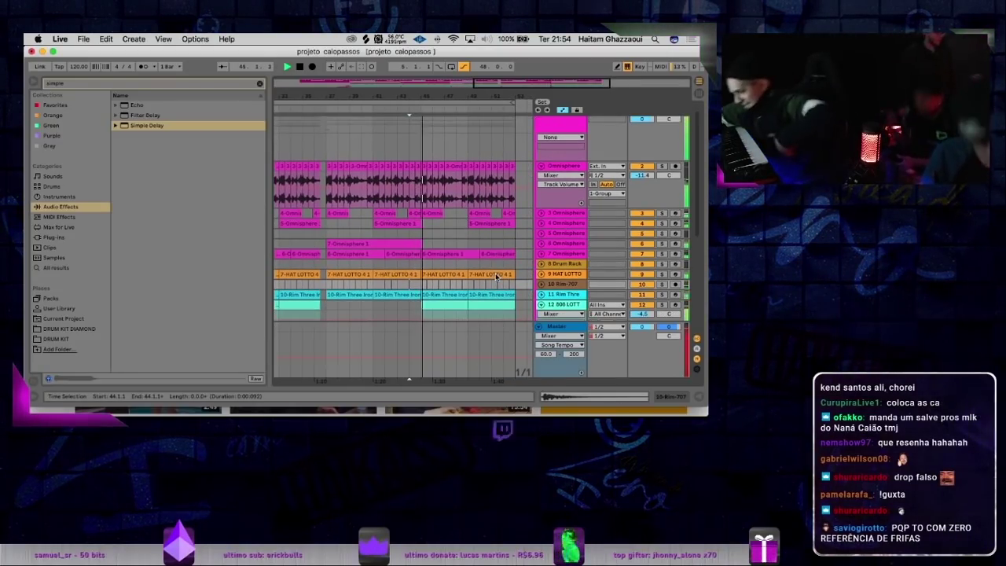